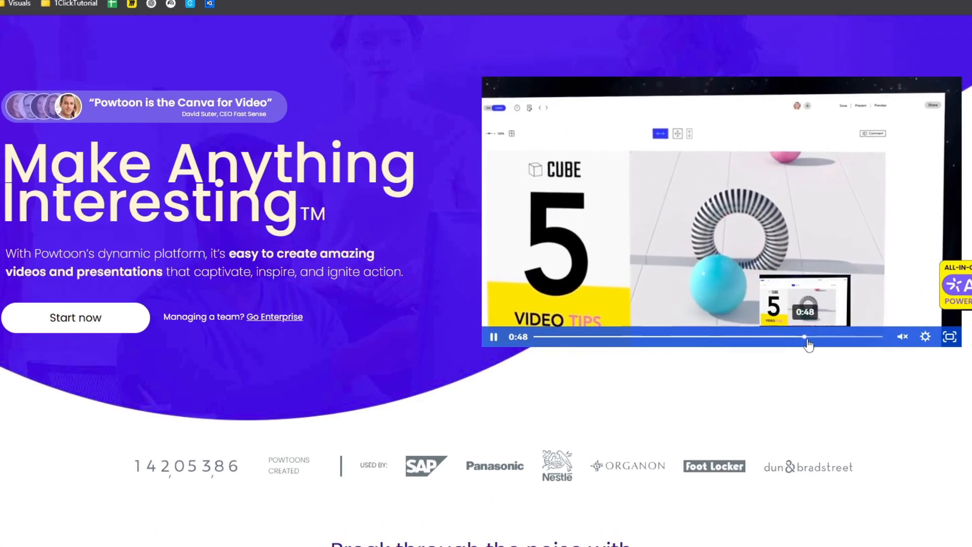
# Look through the Powtoon homepage, including the Training and L&D, Internal Communications, Marketing and Education use cases
pyautogui.scroll(-6, 408, 311)
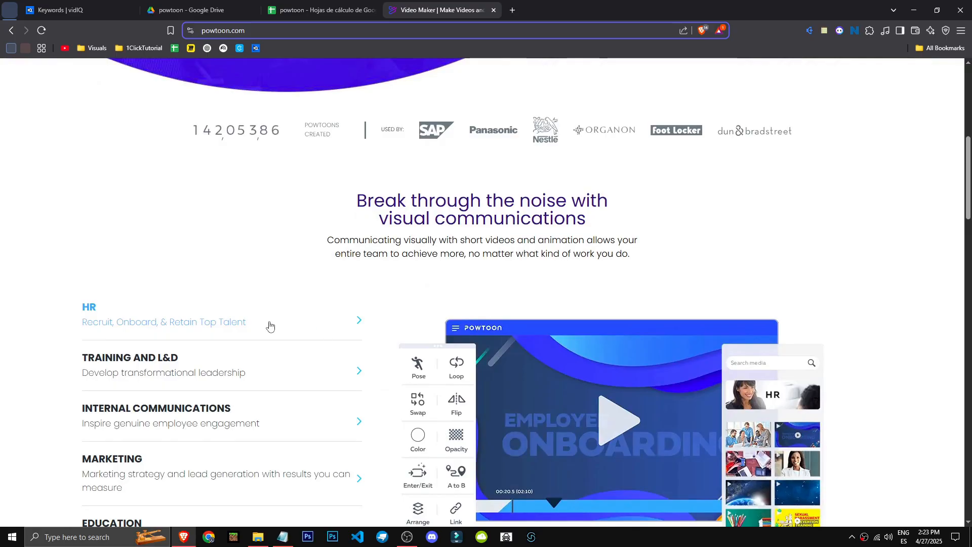
pyautogui.scroll(-2, 284, 314)
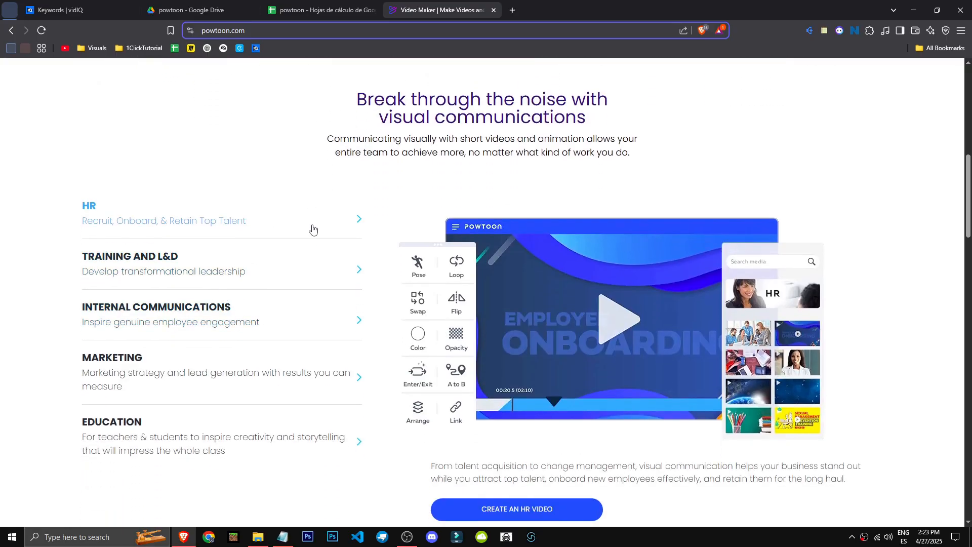
pyautogui.click(300, 286)
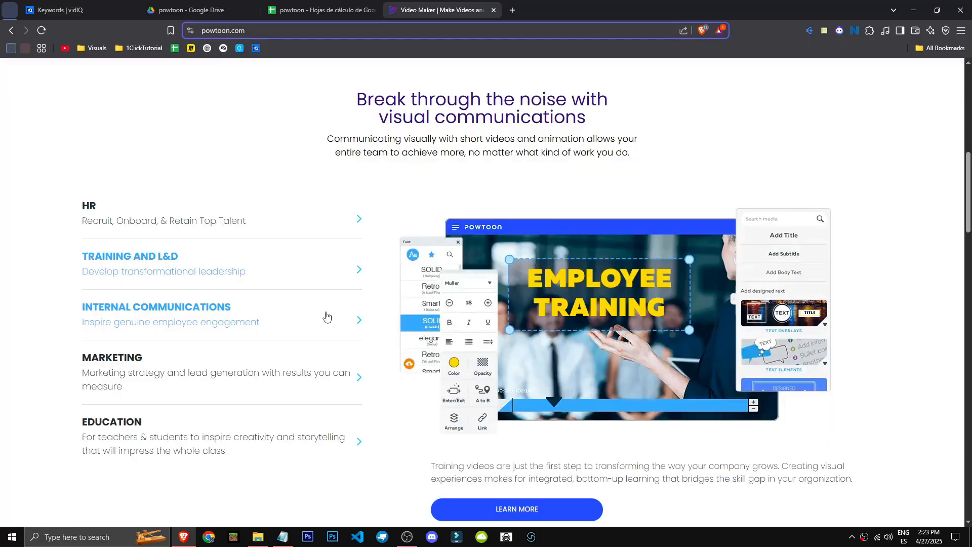
pyautogui.click(326, 316)
pyautogui.click(328, 365)
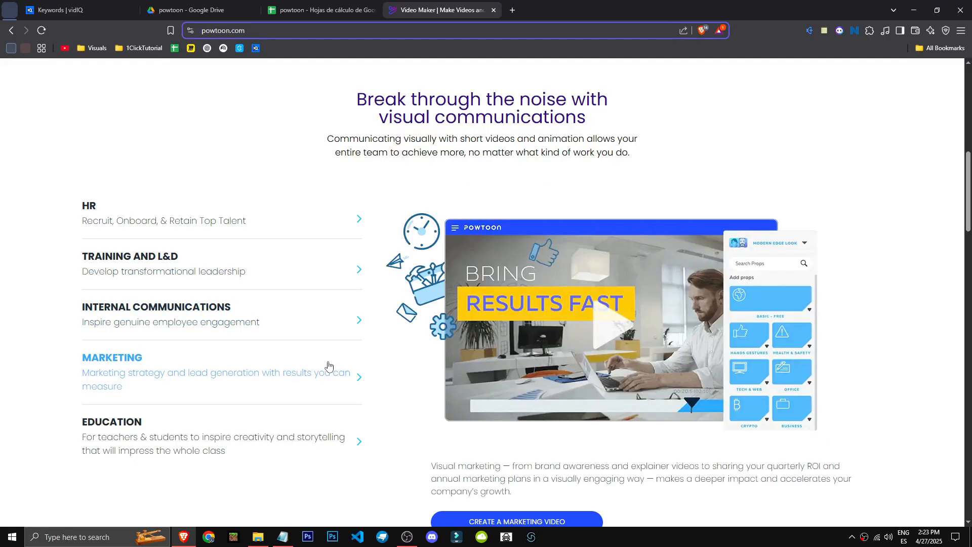
pyautogui.click(329, 436)
pyautogui.scroll(-3, 329, 437)
pyautogui.scroll(-4, 262, 277)
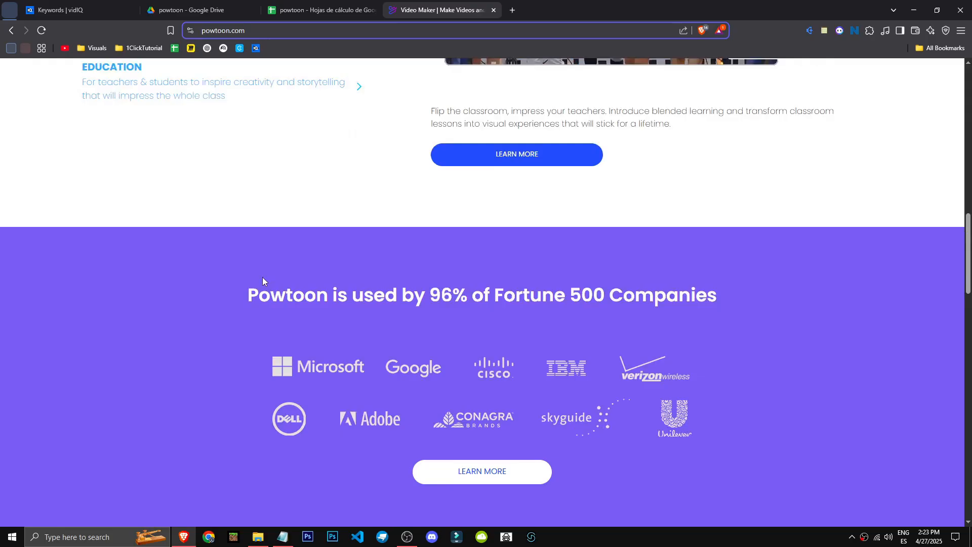
pyautogui.scroll(-8, 262, 277)
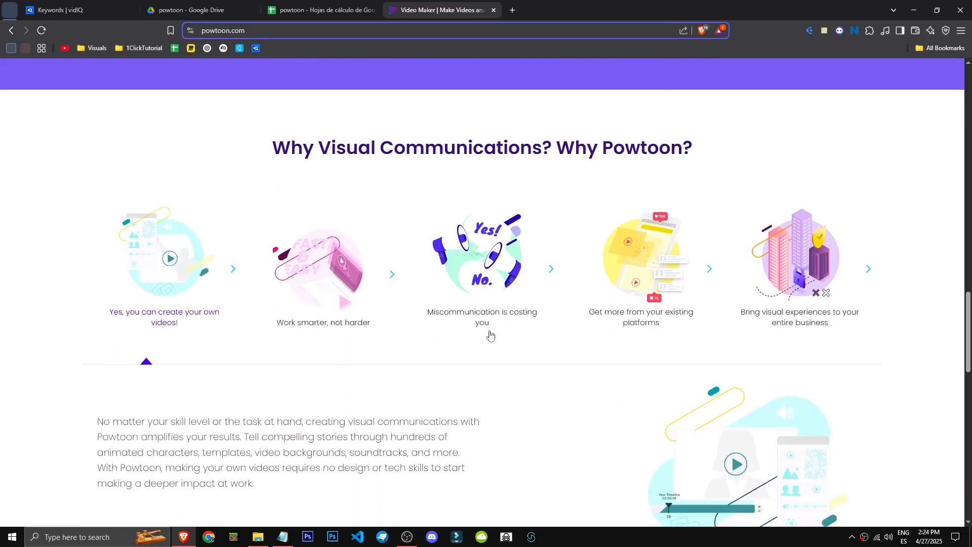
pyautogui.scroll(-3, 490, 335)
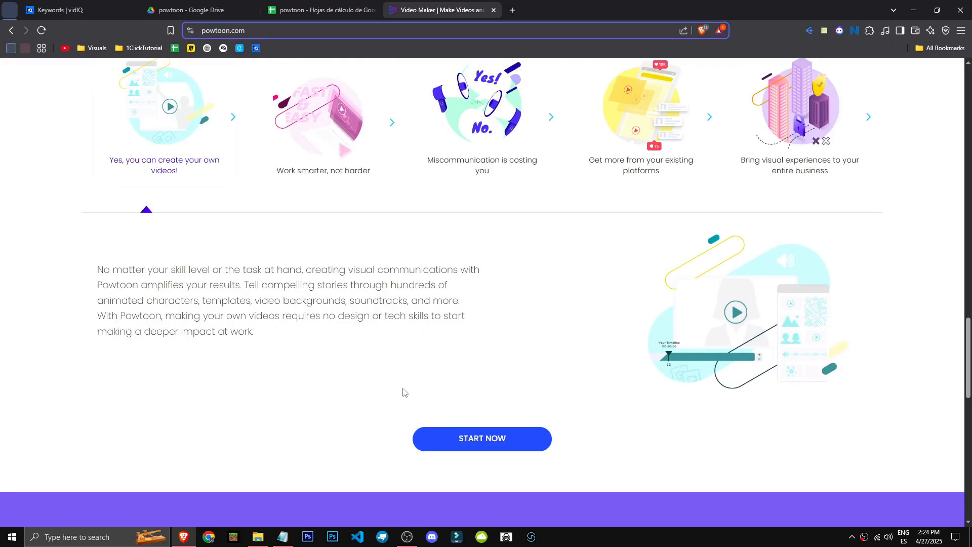
pyautogui.scroll(-10, 403, 391)
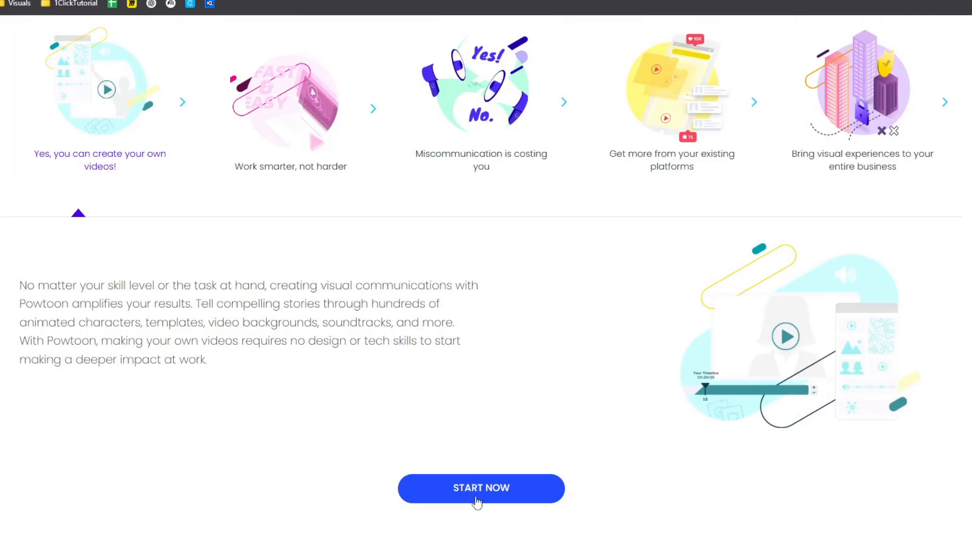
# Start the workspace onboarding with Personal Needs as the content purpose, and skip the news updates and premium content pop-ups
pyautogui.click(473, 489)
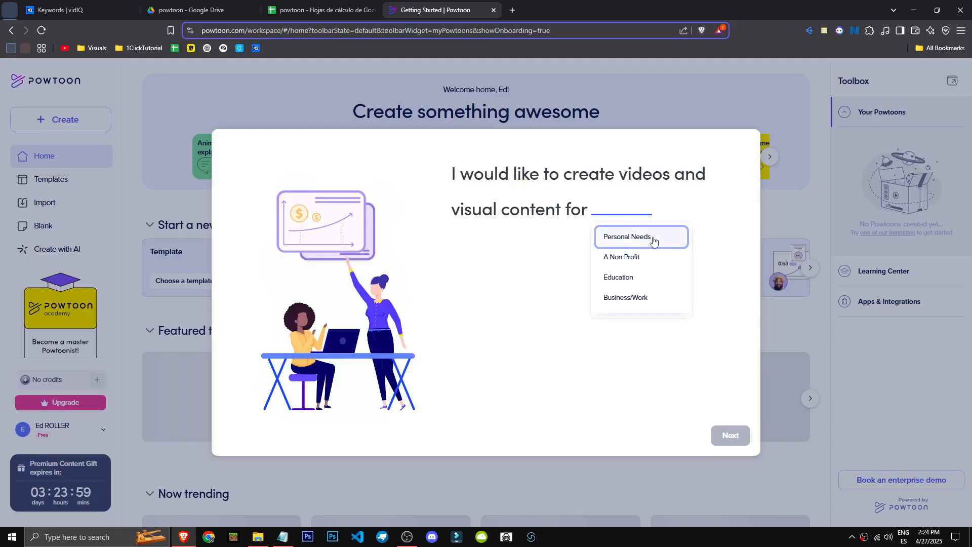
pyautogui.click(653, 241)
pyautogui.click(701, 331)
pyautogui.click(738, 441)
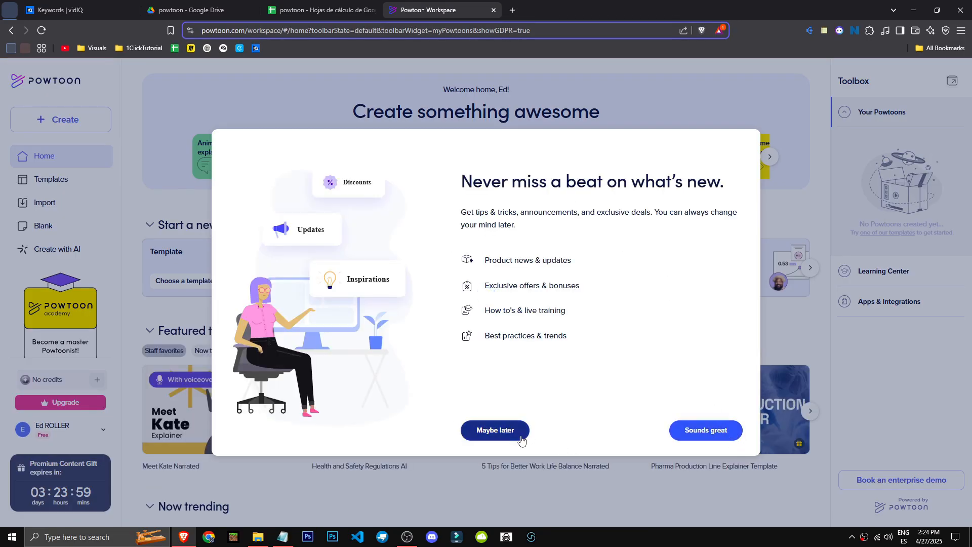
pyautogui.click(522, 439)
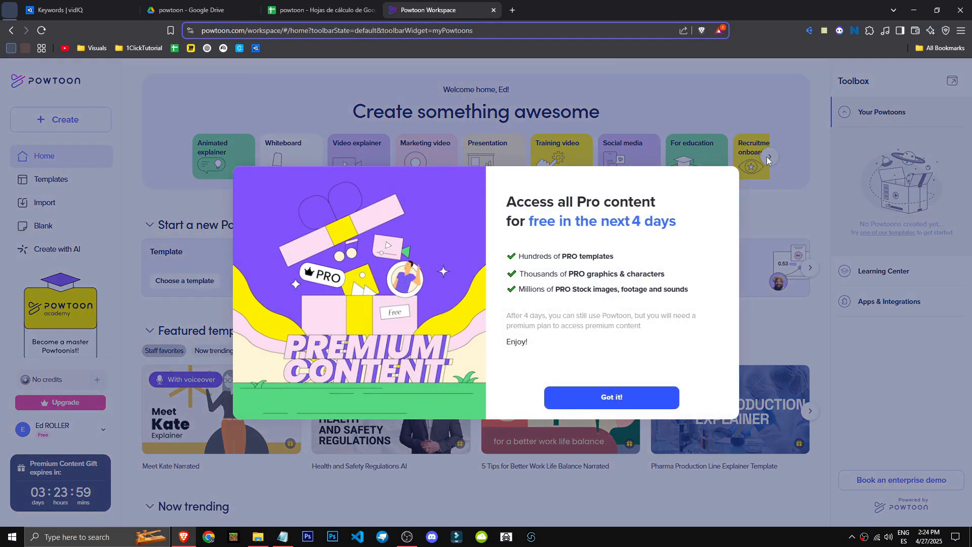
pyautogui.click(658, 397)
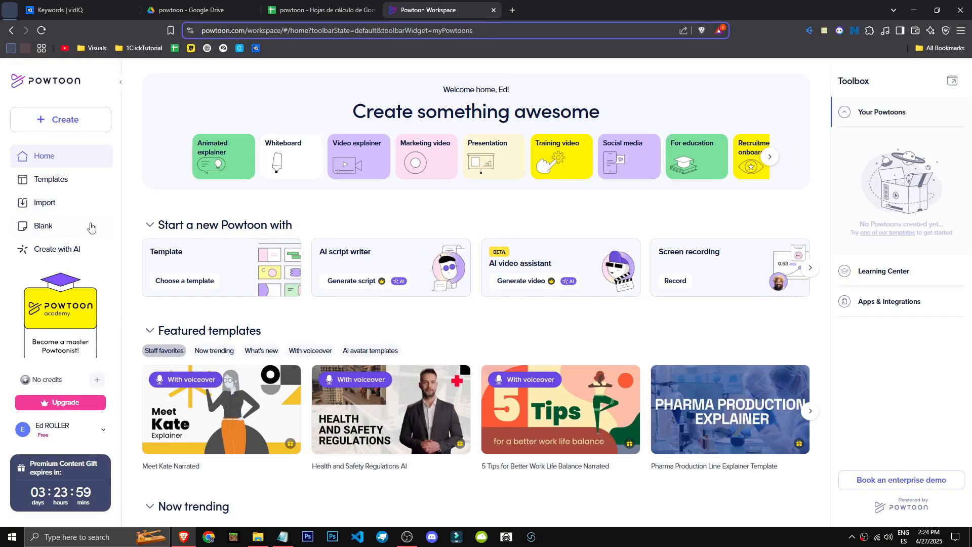
# View the Create with AI tools and check the Pro and Lite plans offered for the AI video assistant
pyautogui.moveTo(24, 462)
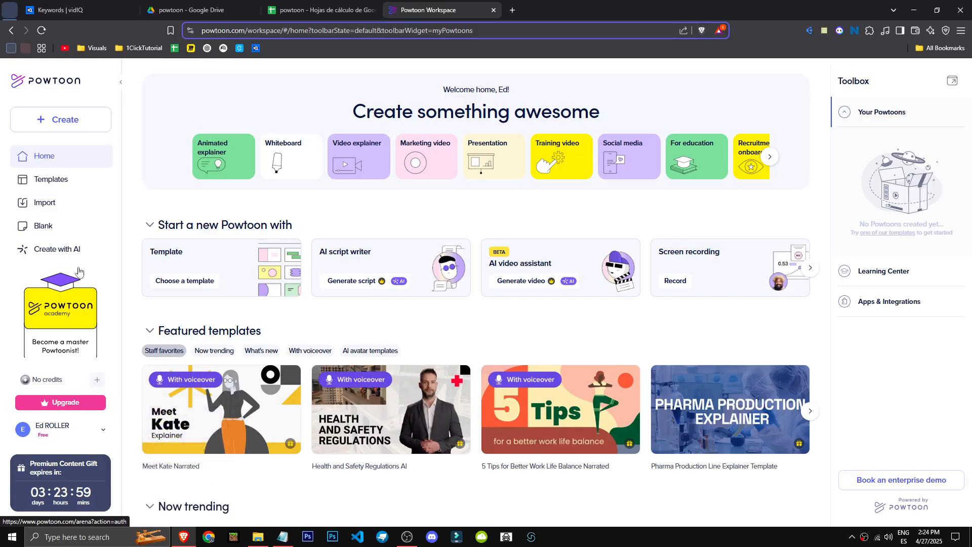
pyautogui.moveTo(733, 410)
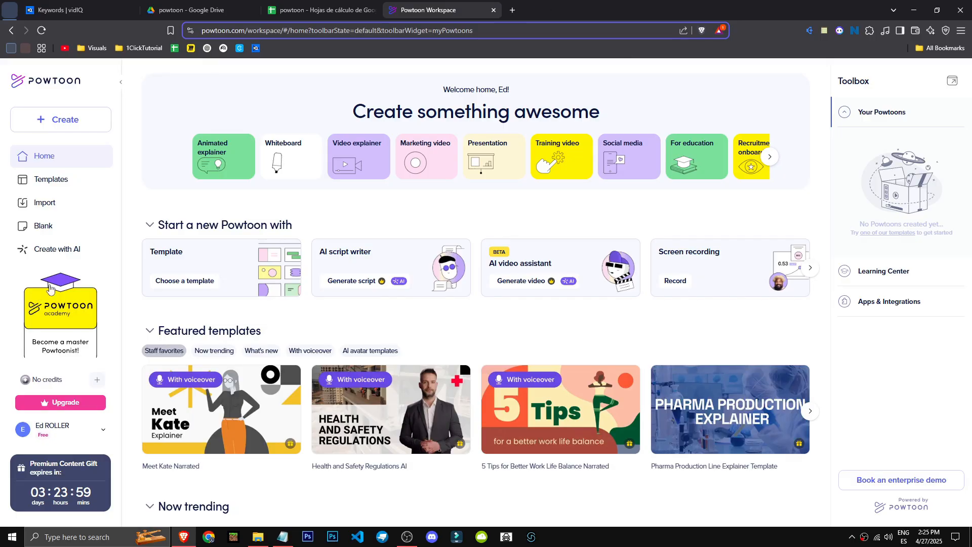
pyautogui.click(57, 248)
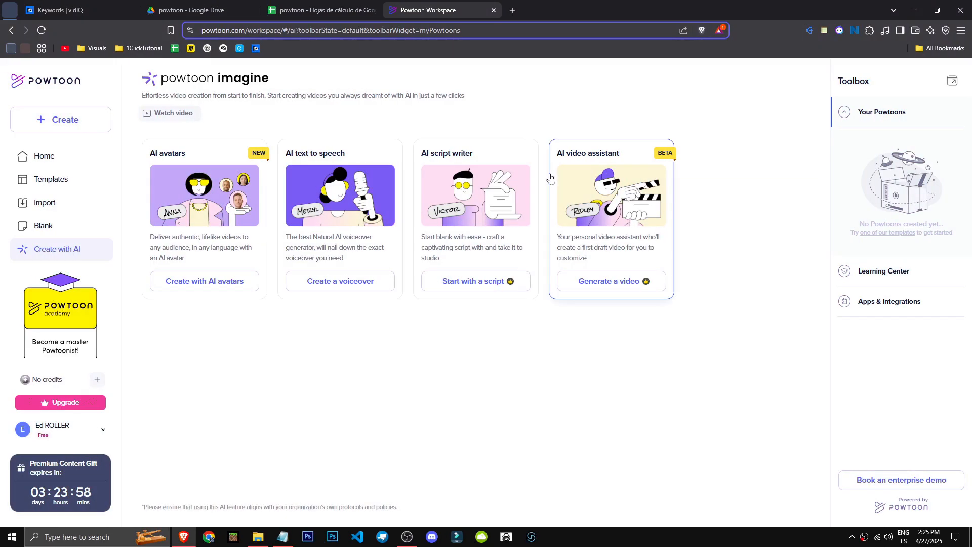
pyautogui.click(634, 288)
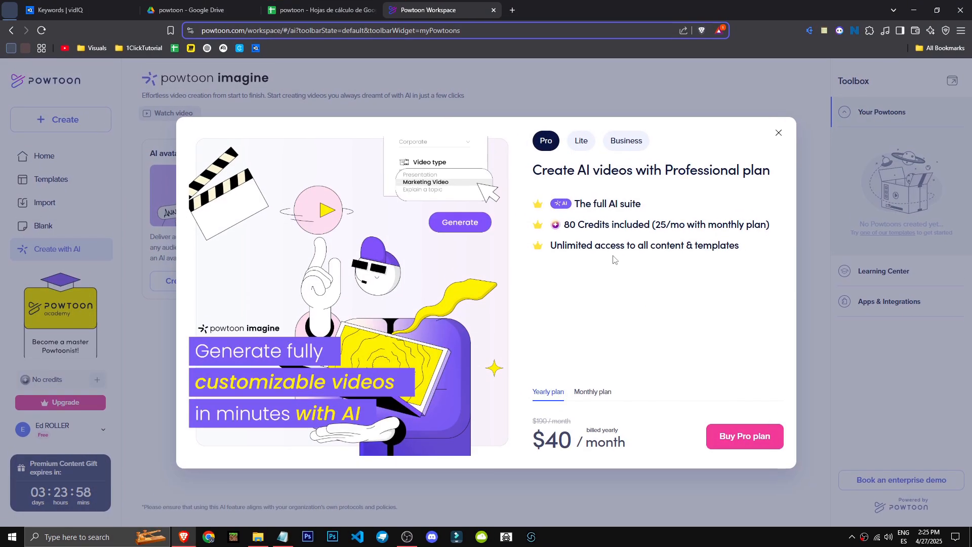
pyautogui.click(579, 141)
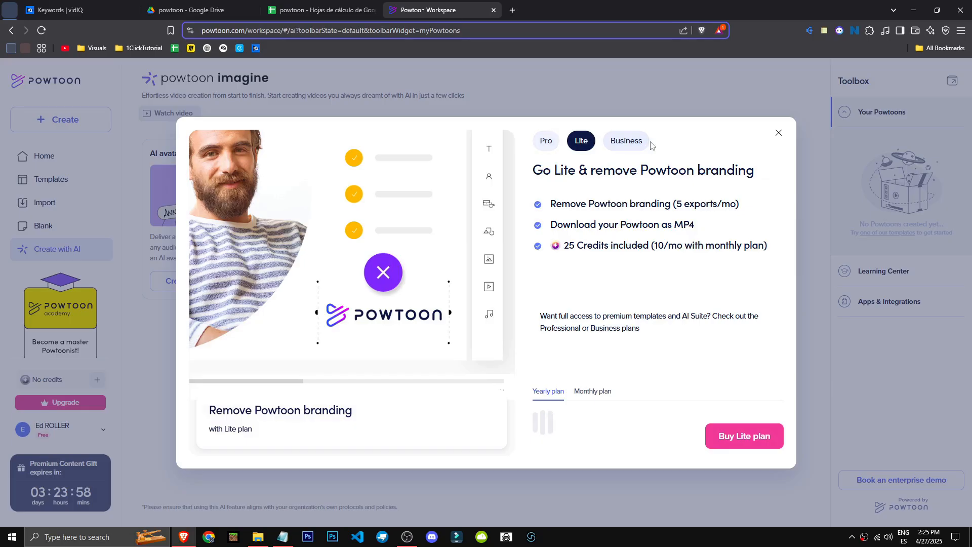
pyautogui.click(102, 154)
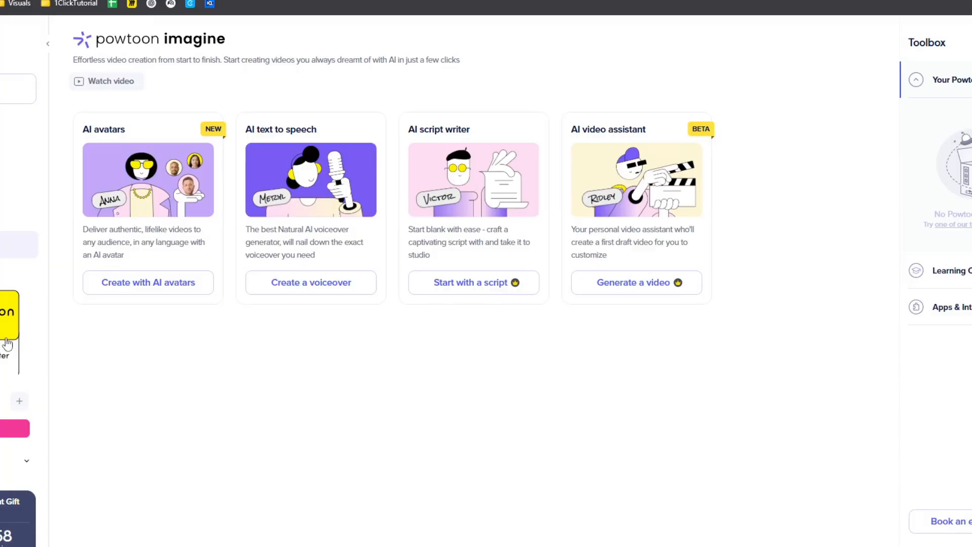
# View the blank video formats, and open the Video explainer use case from the home page
pyautogui.click(4, 215)
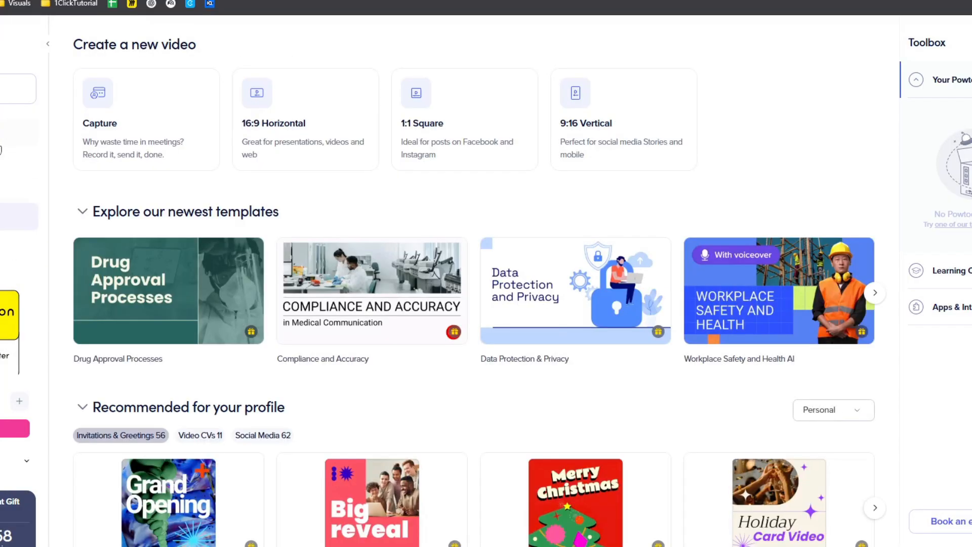
pyautogui.click(10, 132)
pyautogui.click(301, 139)
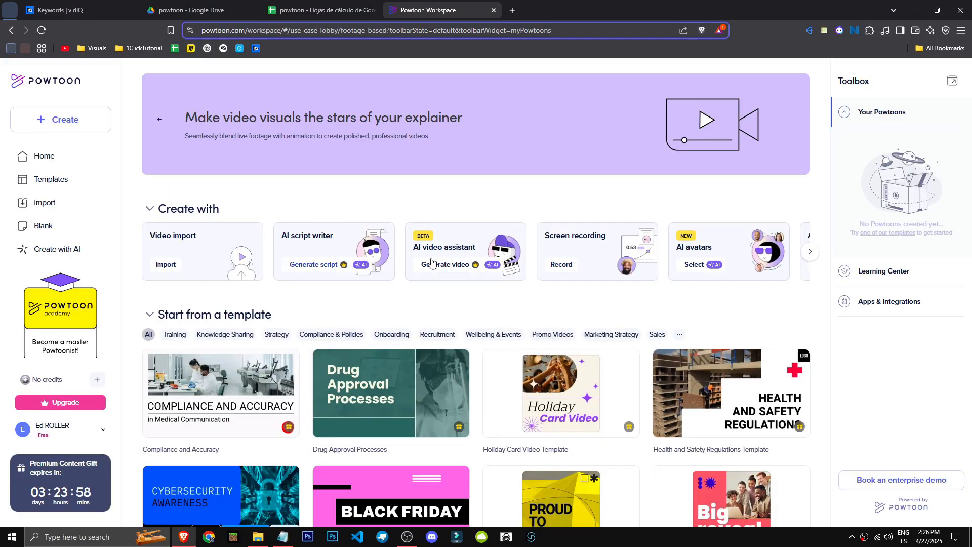
# Browse the Video explainer creation options and templates, including the Knowledge Sharing category
pyautogui.click(810, 252)
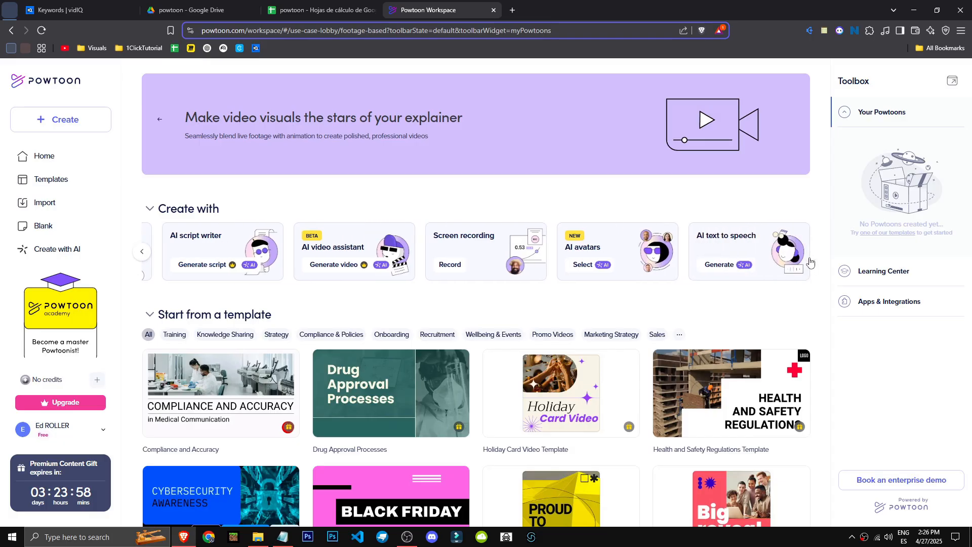
pyautogui.scroll(-4, 235, 332)
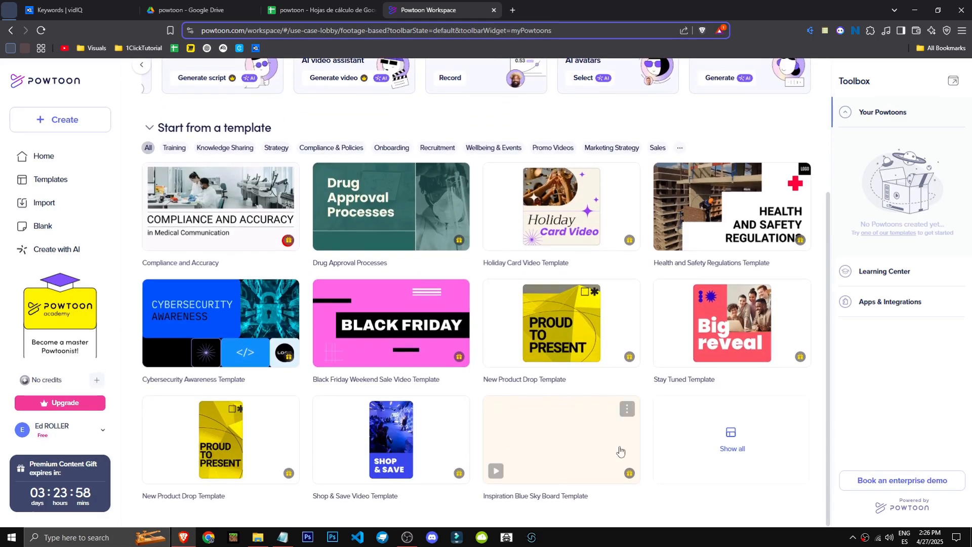
pyautogui.scroll(3, 709, 446)
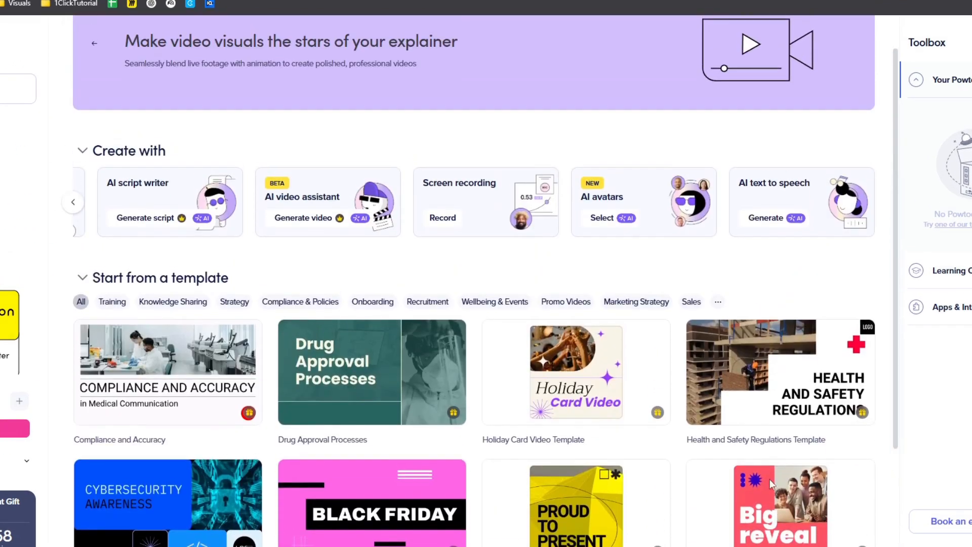
pyautogui.scroll(-2, 777, 396)
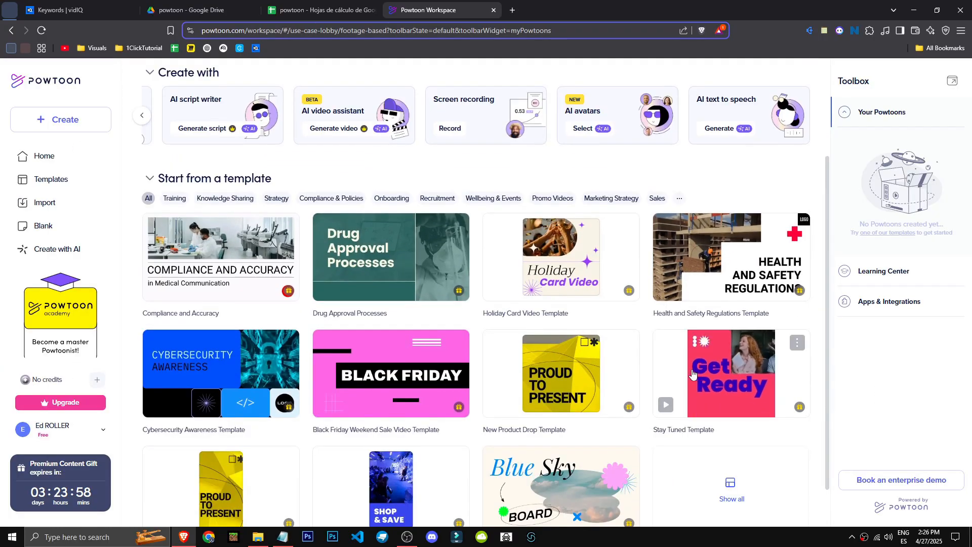
pyautogui.scroll(3, 219, 413)
pyautogui.click(226, 335)
pyautogui.scroll(-4, 389, 334)
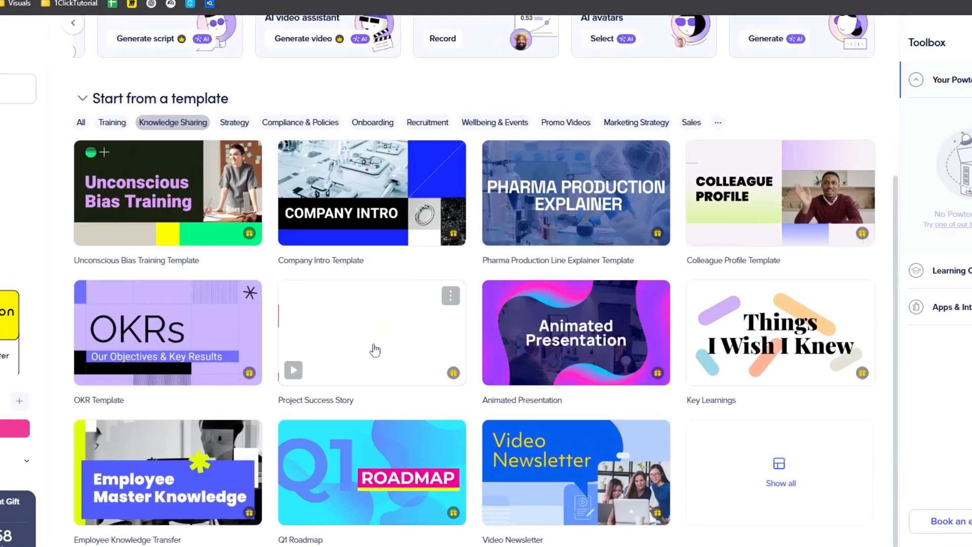
pyautogui.scroll(4, 374, 349)
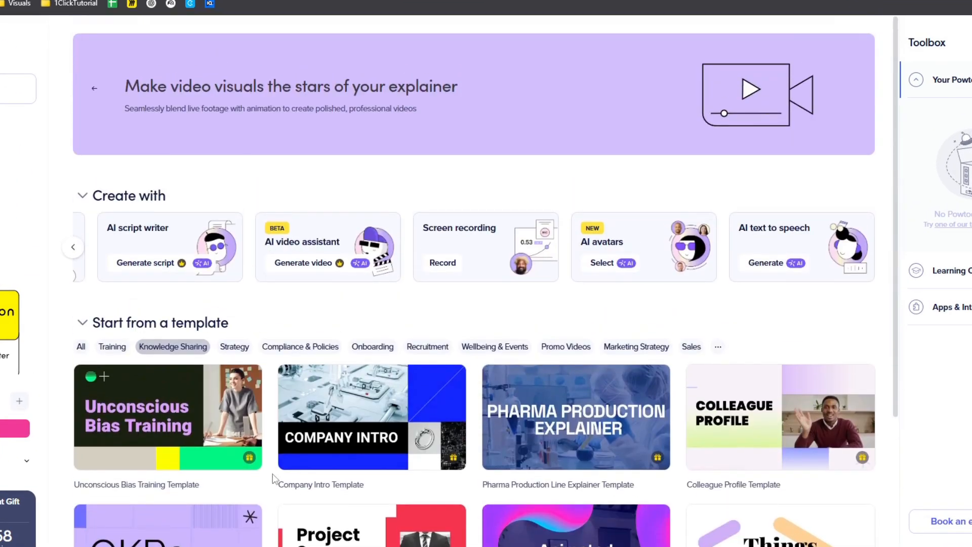
pyautogui.click(74, 249)
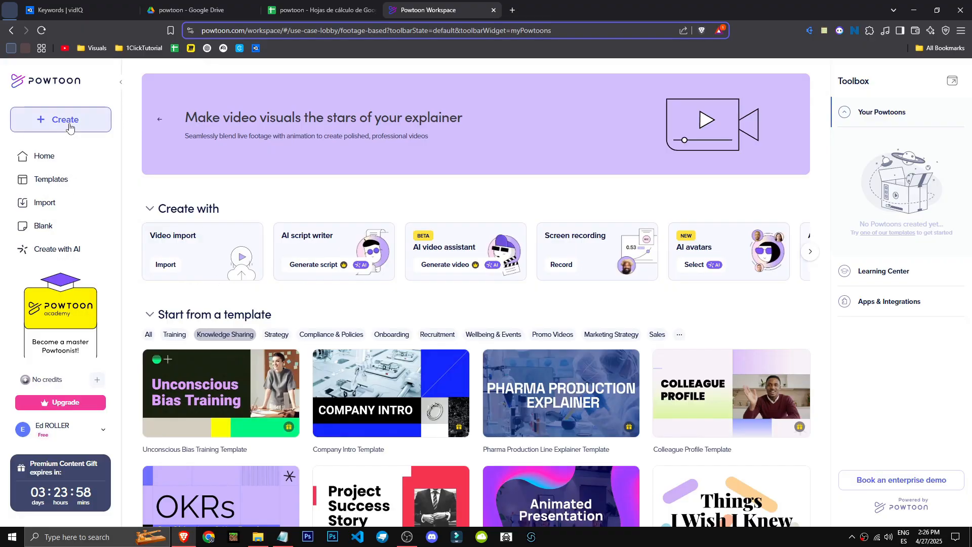
# View the start-from-scratch page and the Presentation use case through the creation options
pyautogui.click(15, 89)
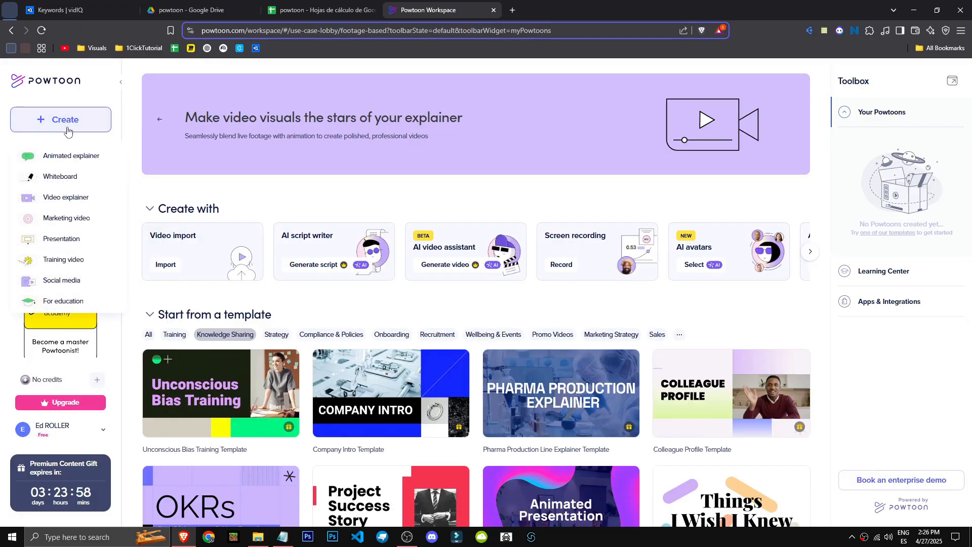
pyautogui.scroll(-5, 76, 203)
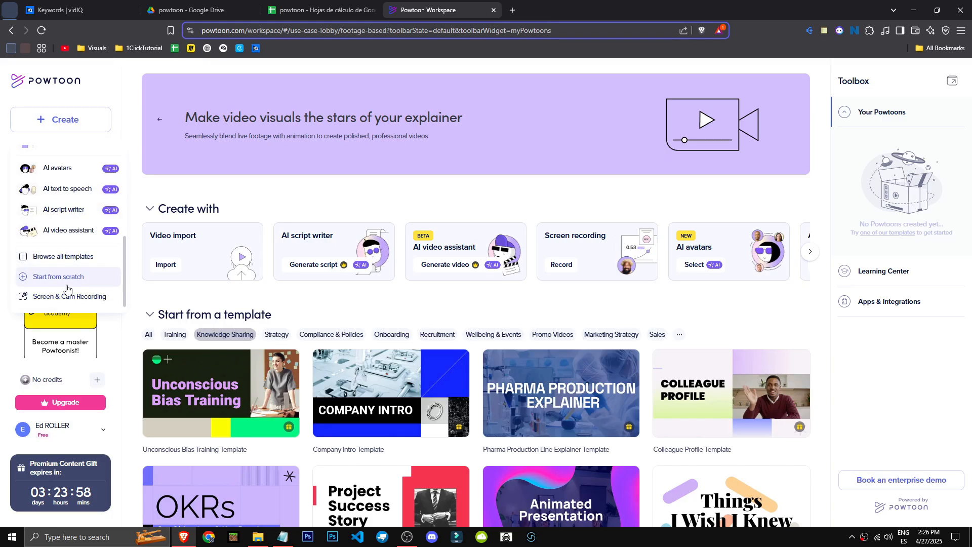
pyautogui.click(78, 279)
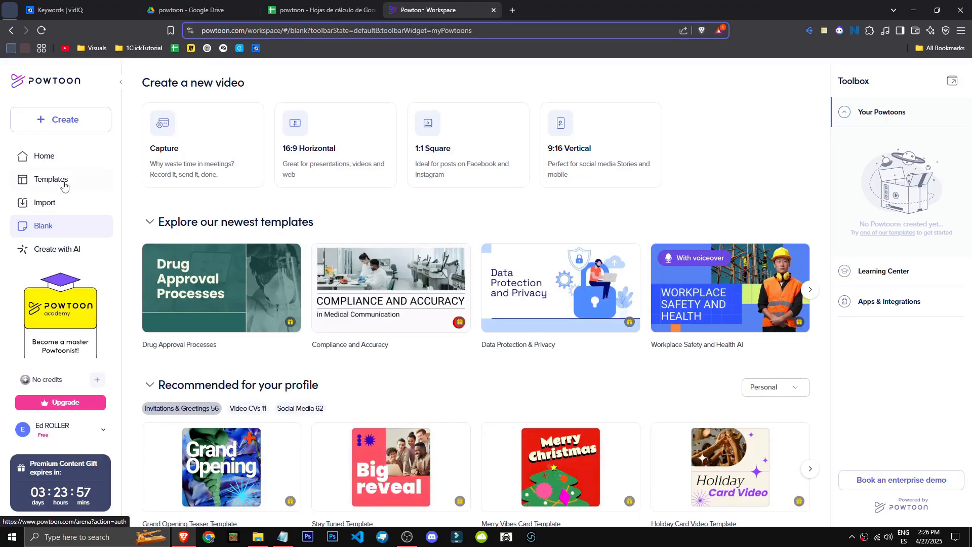
pyautogui.click(78, 122)
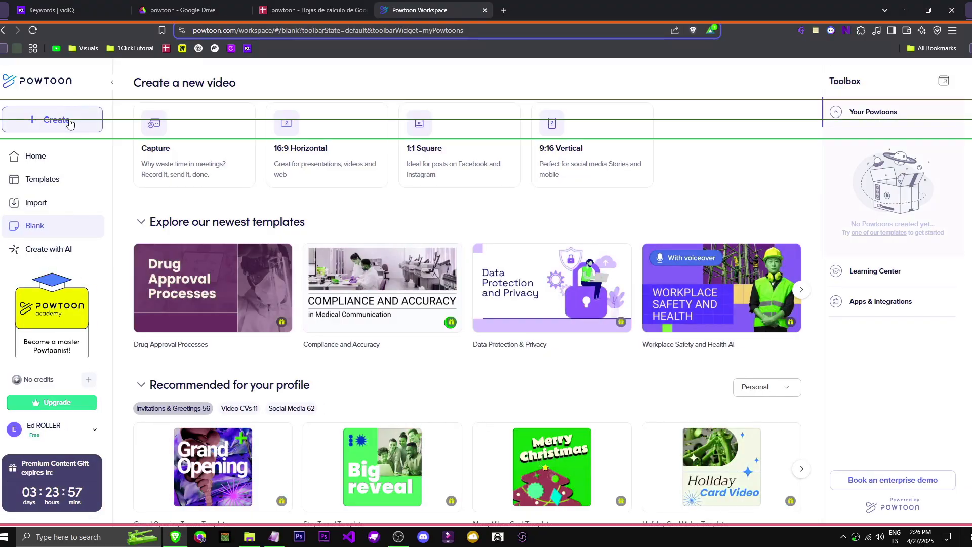
pyautogui.click(61, 284)
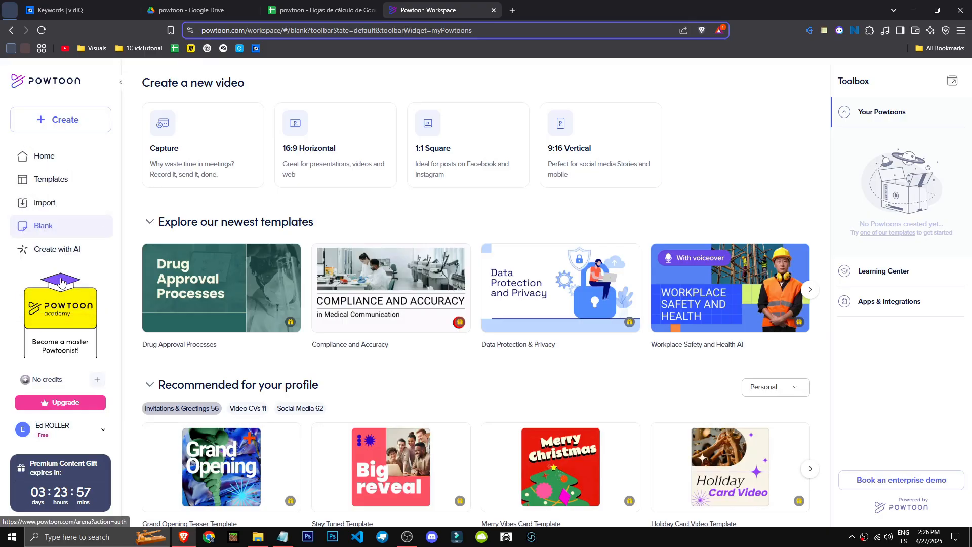
pyautogui.click(64, 126)
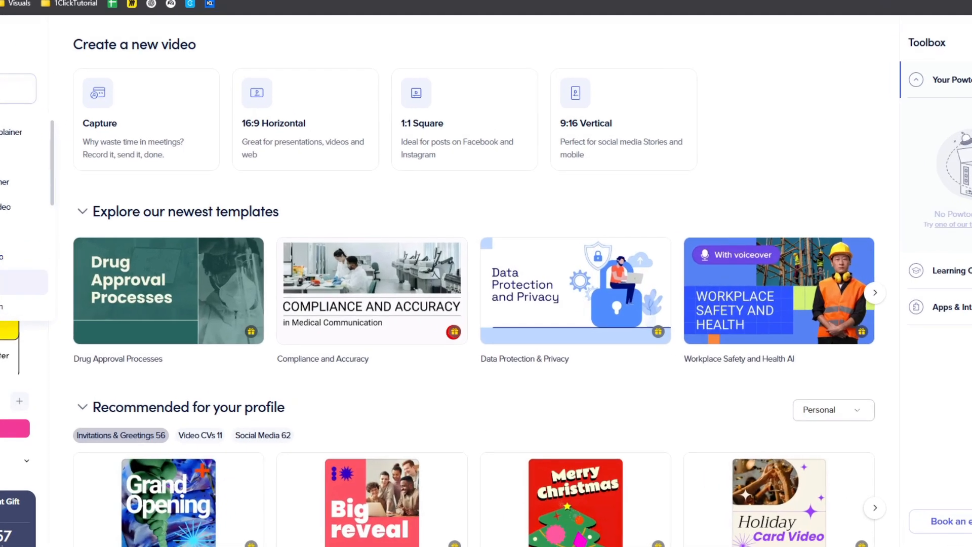
pyautogui.click(31, 236)
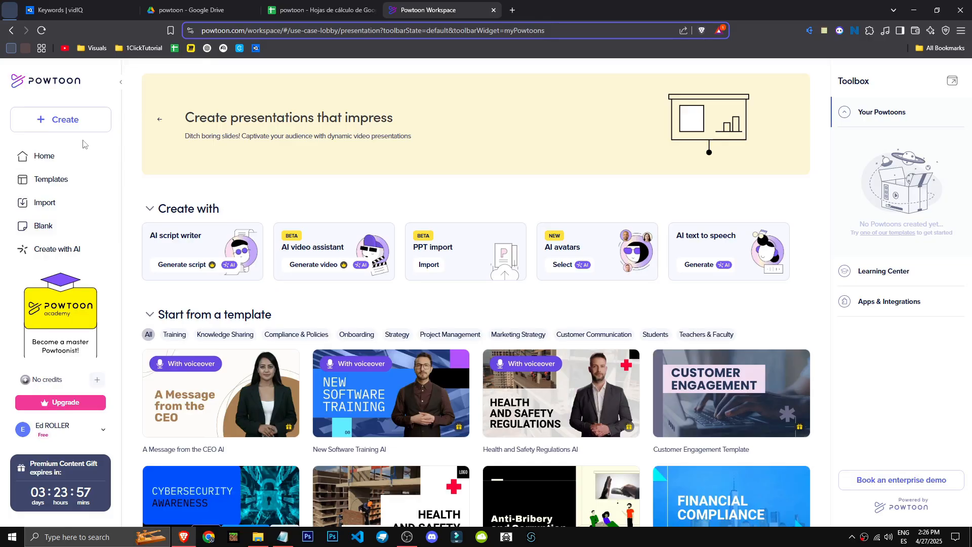
# Start a new Powtoon from scratch in the 16:9 Horizontal format
pyautogui.click(76, 122)
pyautogui.scroll(-3, 66, 228)
pyautogui.click(68, 277)
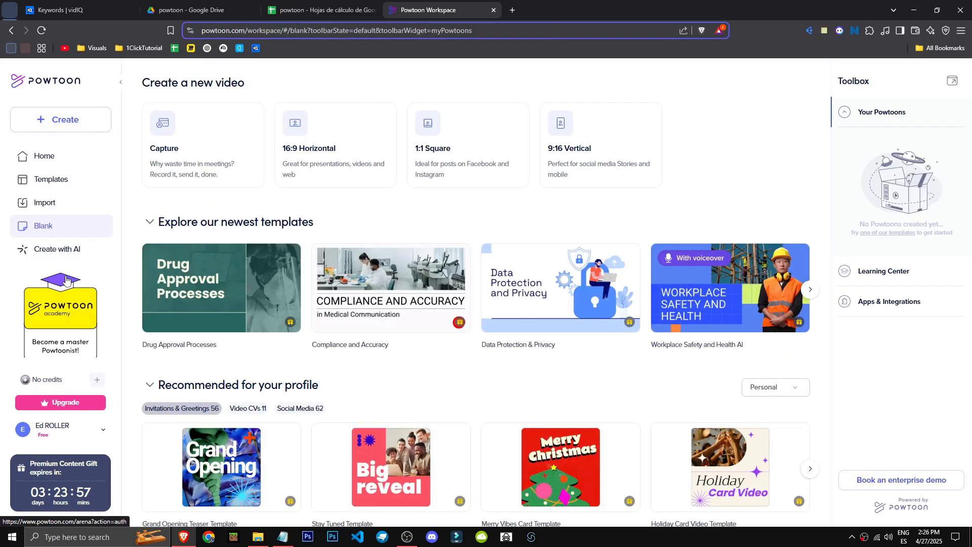
pyautogui.click(351, 140)
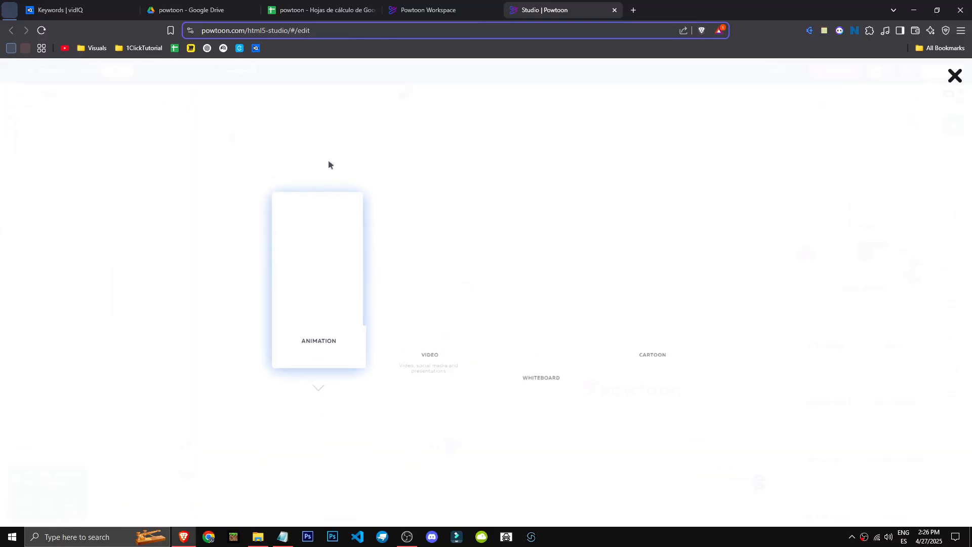
# Choose the Animation look for the new Powtoon and open the Life Science scene category
pyautogui.click(411, 324)
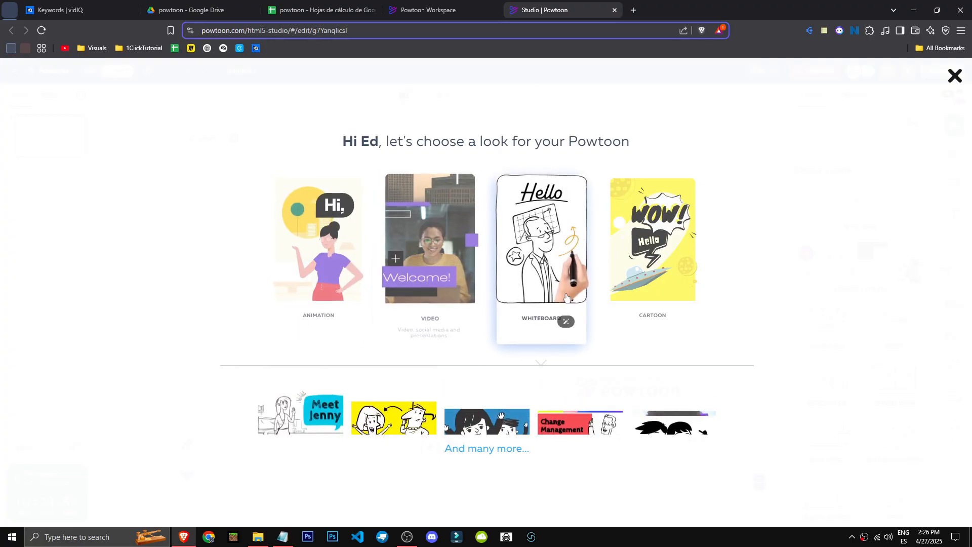
pyautogui.click(324, 307)
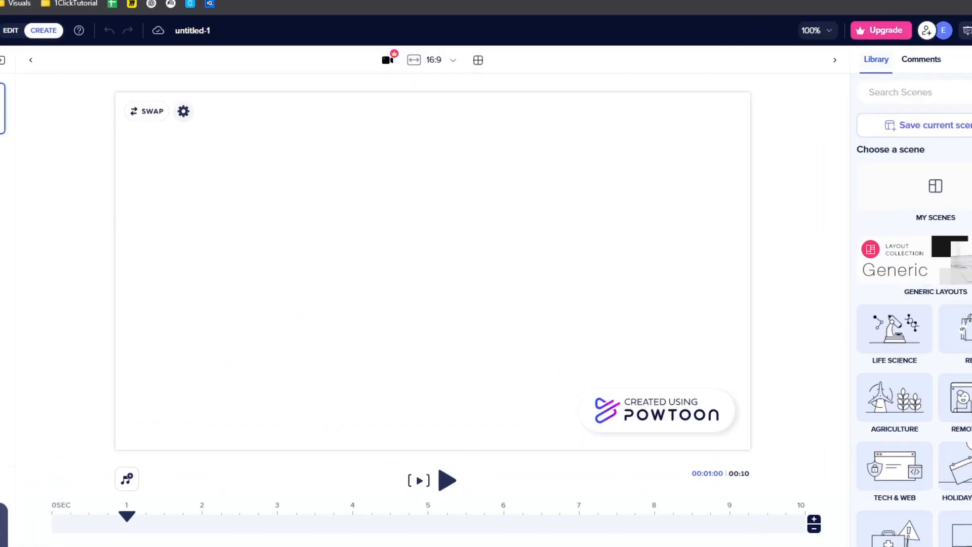
pyautogui.click(895, 351)
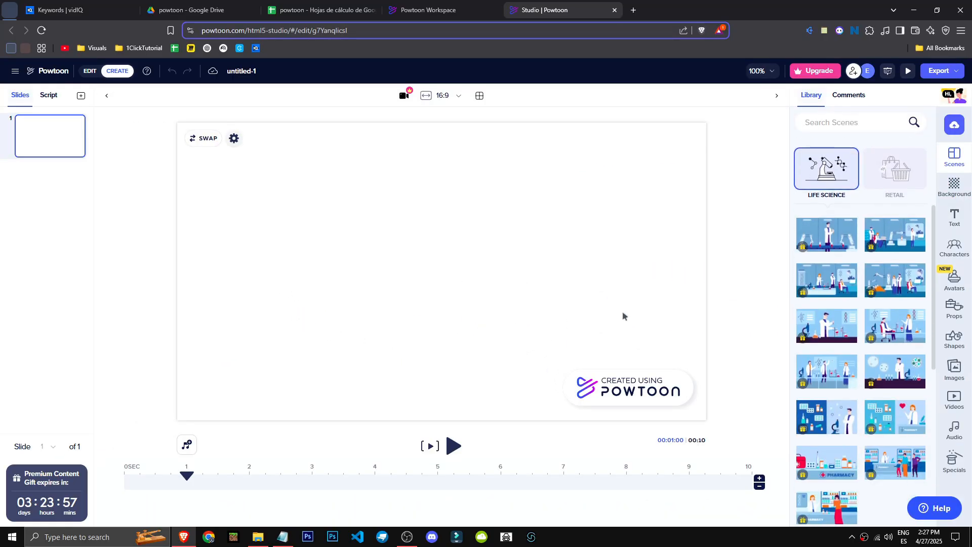
# Try placing the Life Science category on the blank slide and briefly preview the slide
pyautogui.click(836, 179)
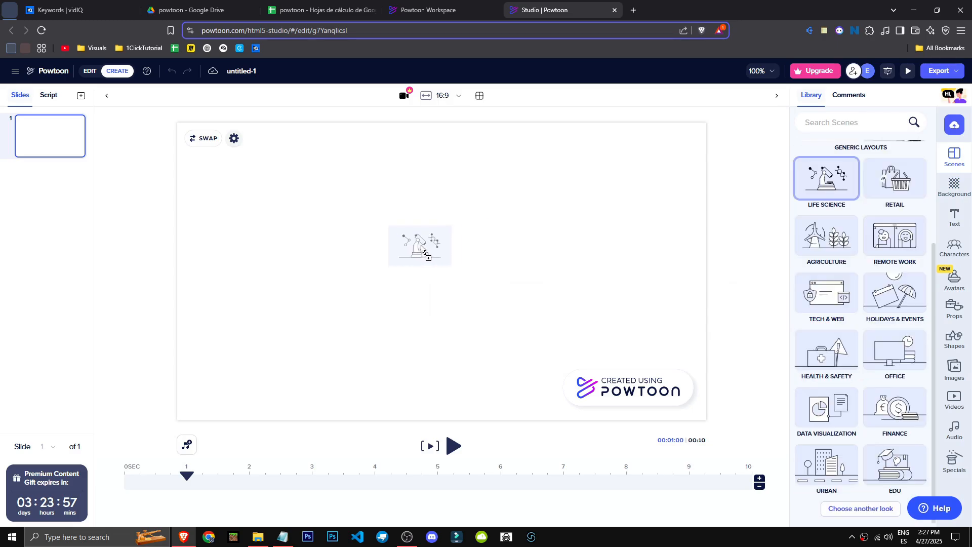
pyautogui.click(454, 448)
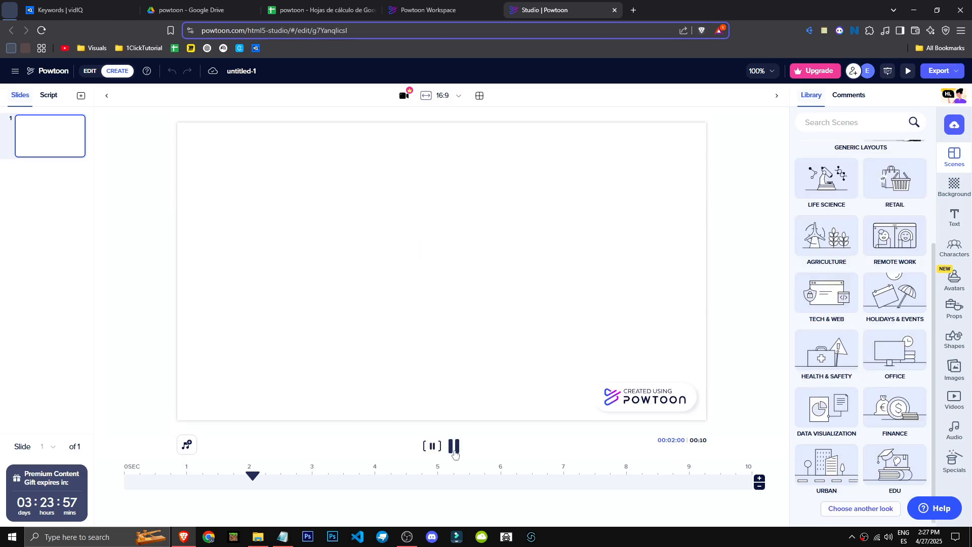
pyautogui.click(454, 447)
# Add the offshore oil platform clip from the Video Footage backgrounds to slide 1, extending the slide length to 00:29
pyautogui.click(954, 188)
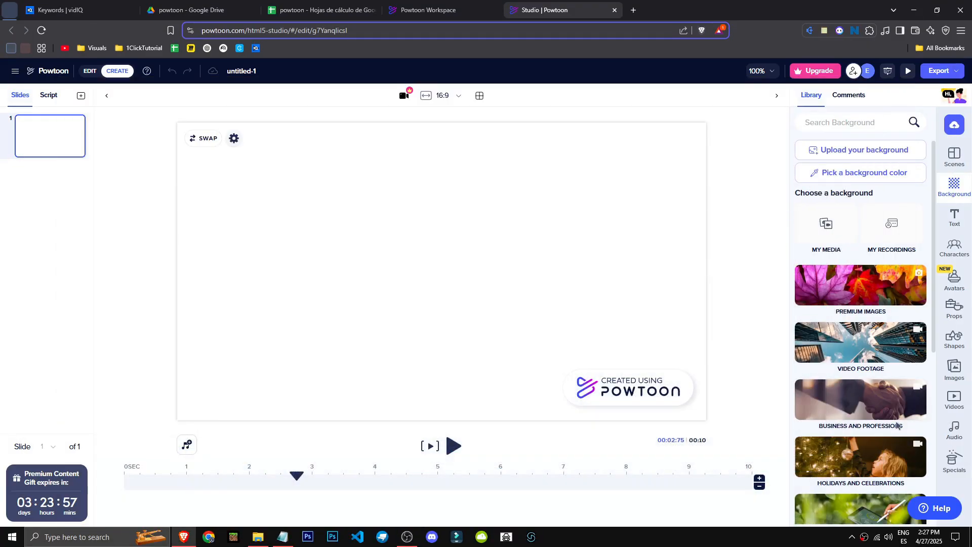
pyautogui.click(882, 367)
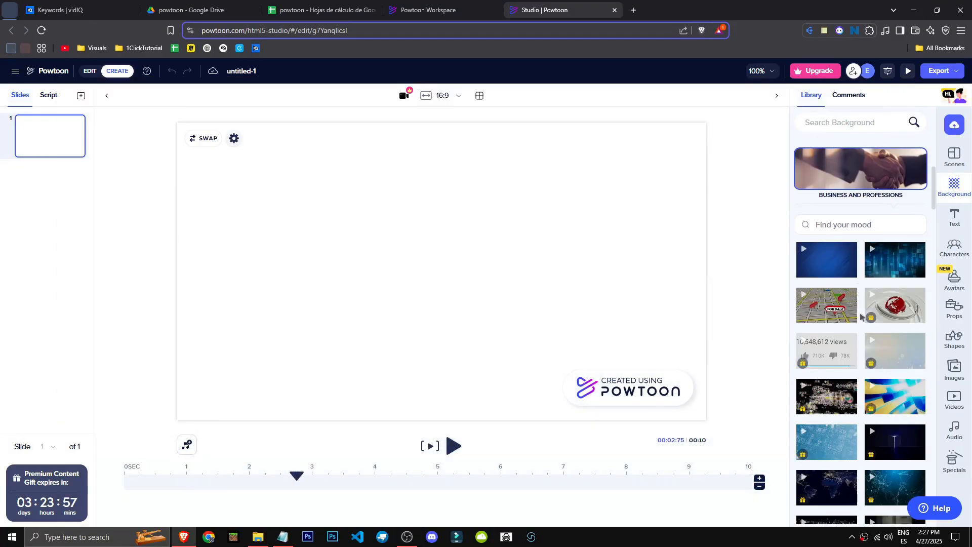
pyautogui.scroll(2, 863, 255)
pyautogui.click(862, 254)
pyautogui.click(859, 231)
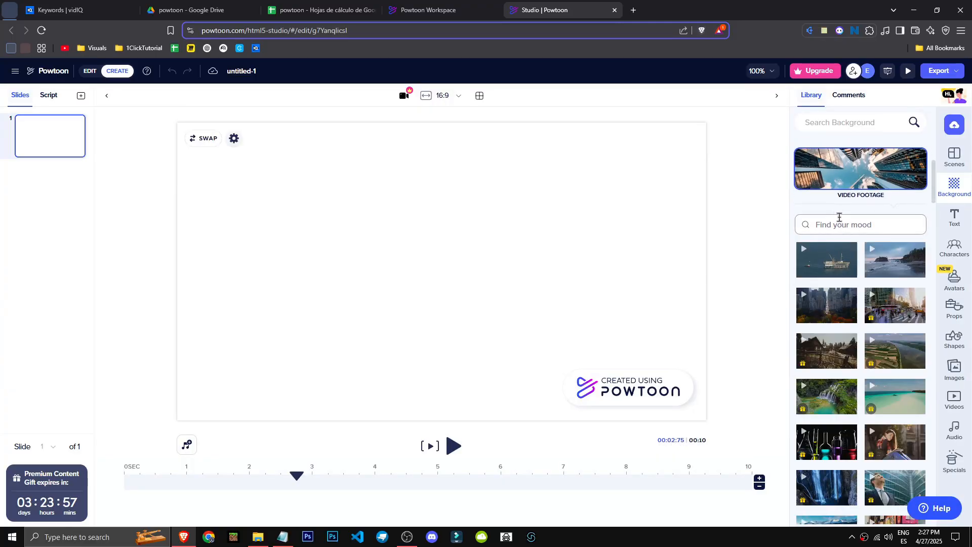
pyautogui.moveTo(830, 268); pyautogui.dragTo(576, 257)
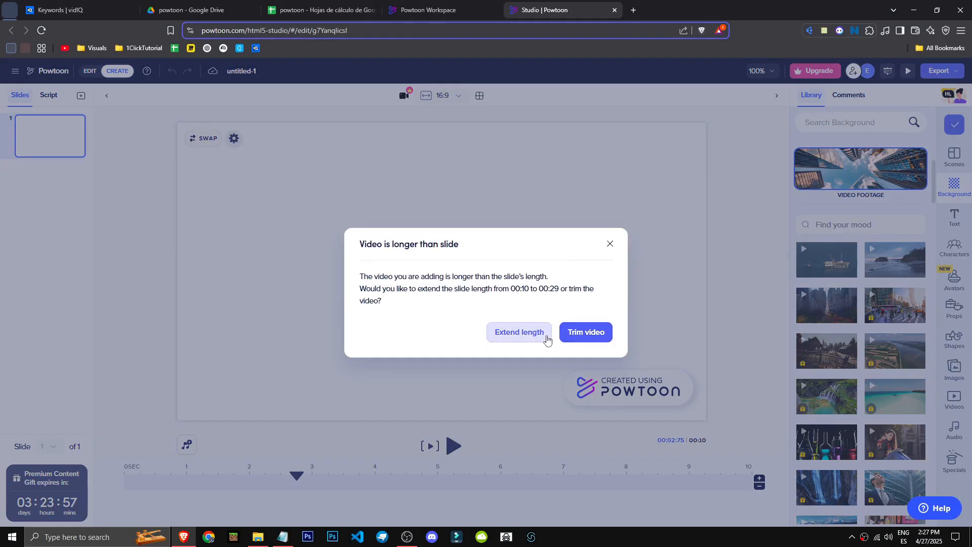
pyautogui.click(542, 332)
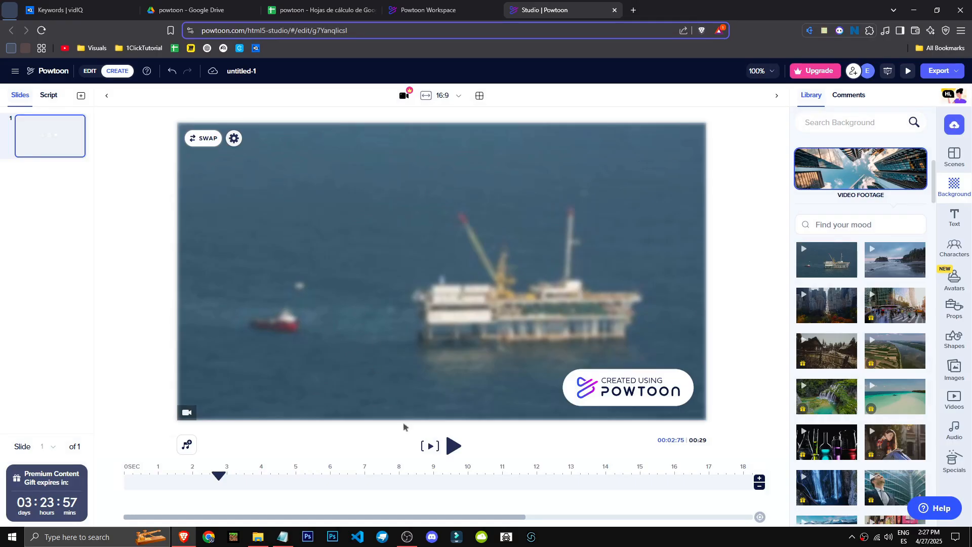
# Preview the oil platform background, pause it, and return the playhead to 0.5 seconds on the timeline
pyautogui.click(453, 446)
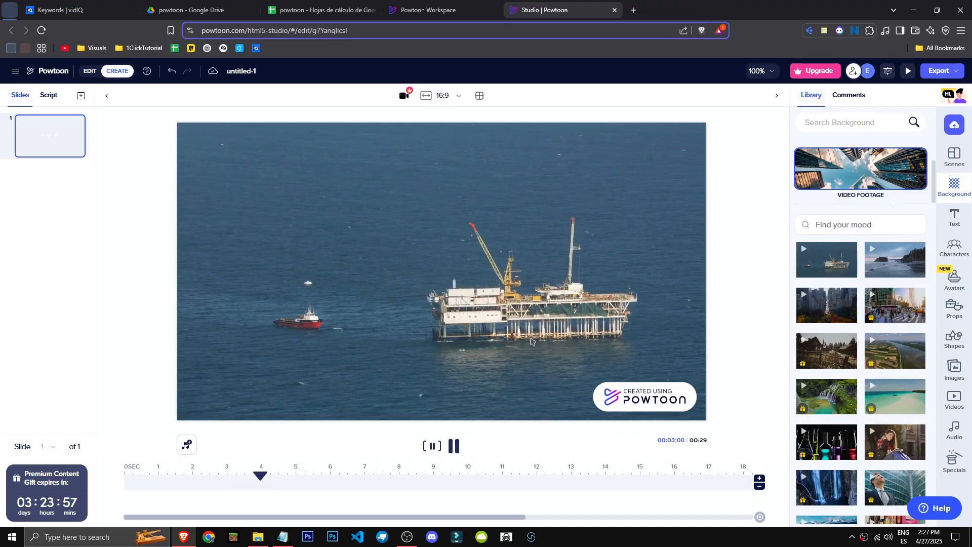
pyautogui.click(419, 325)
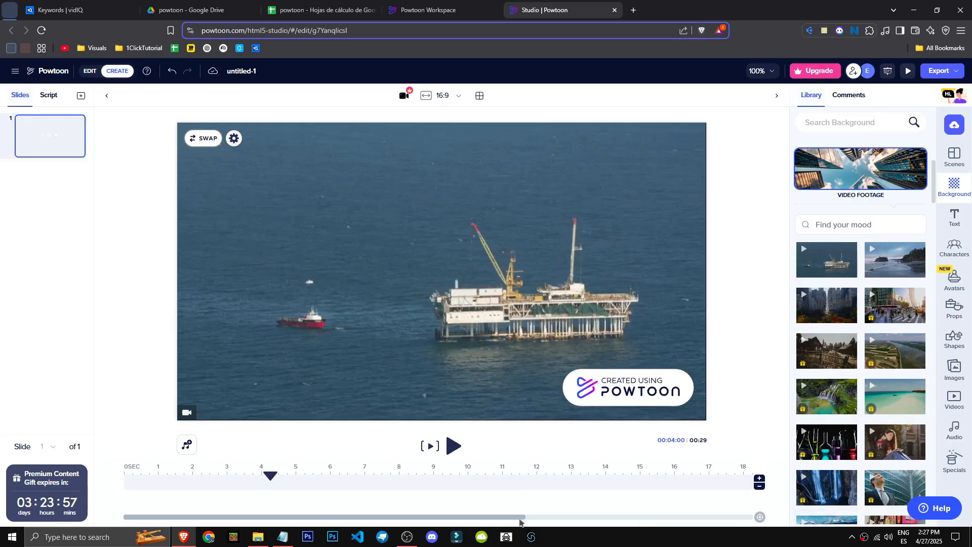
pyautogui.moveTo(521, 516); pyautogui.dragTo(333, 513)
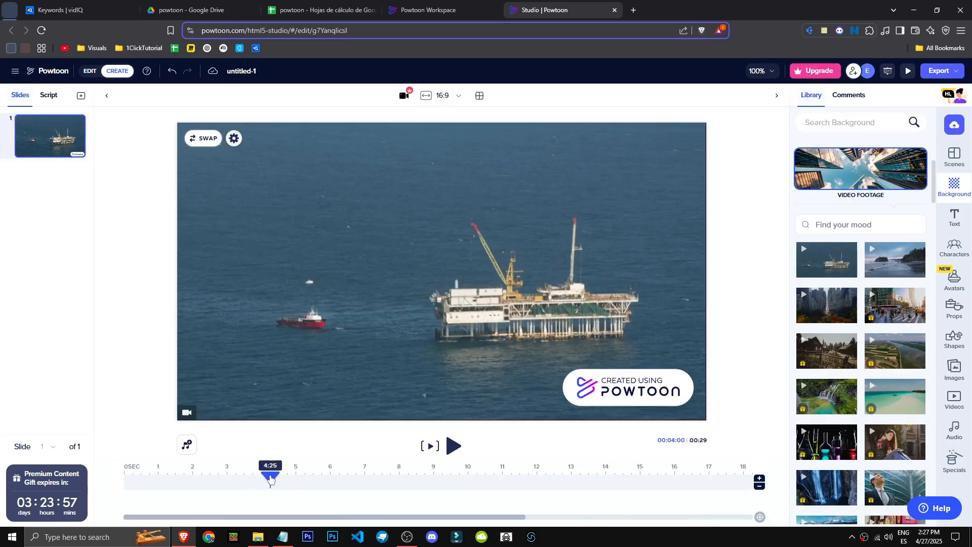
pyautogui.moveTo(270, 478); pyautogui.dragTo(141, 478)
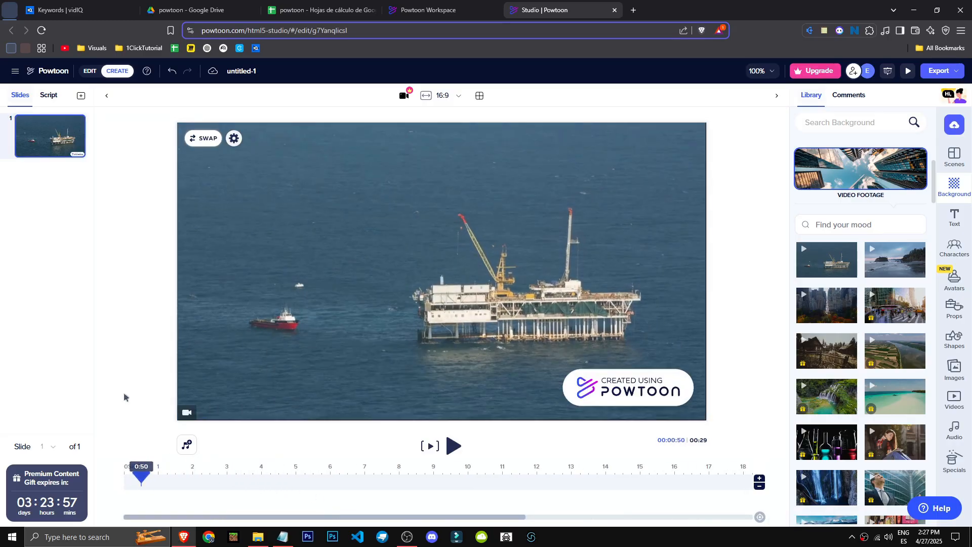
# Add a blank second slide and give it the city skyline and autumn park video background, trimming the video to the slide length
pyautogui.rightClick(34, 204)
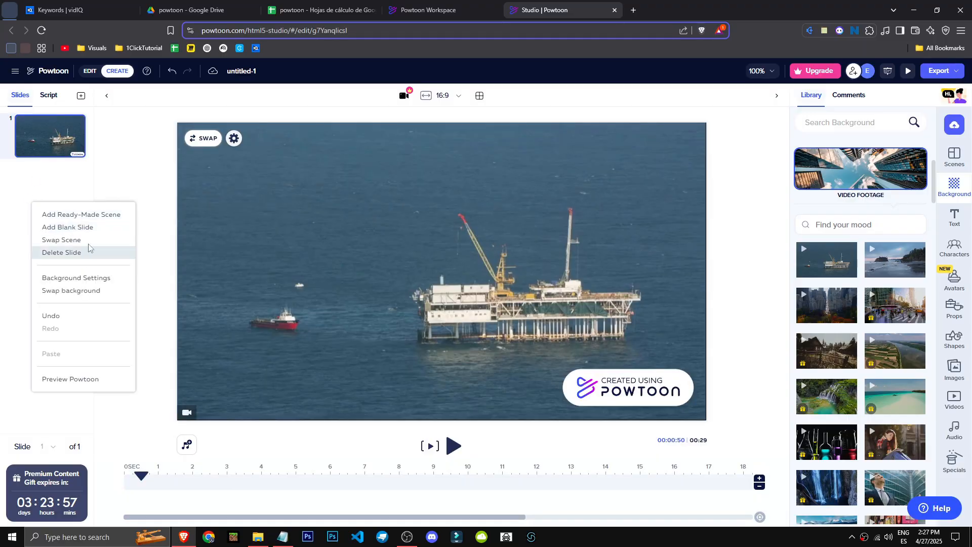
pyautogui.click(67, 227)
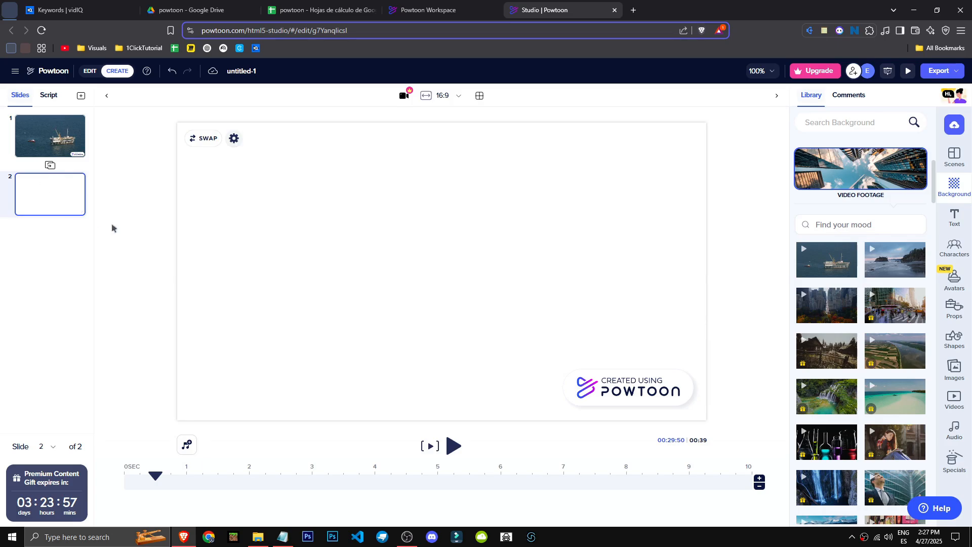
pyautogui.moveTo(825, 317); pyautogui.dragTo(319, 248)
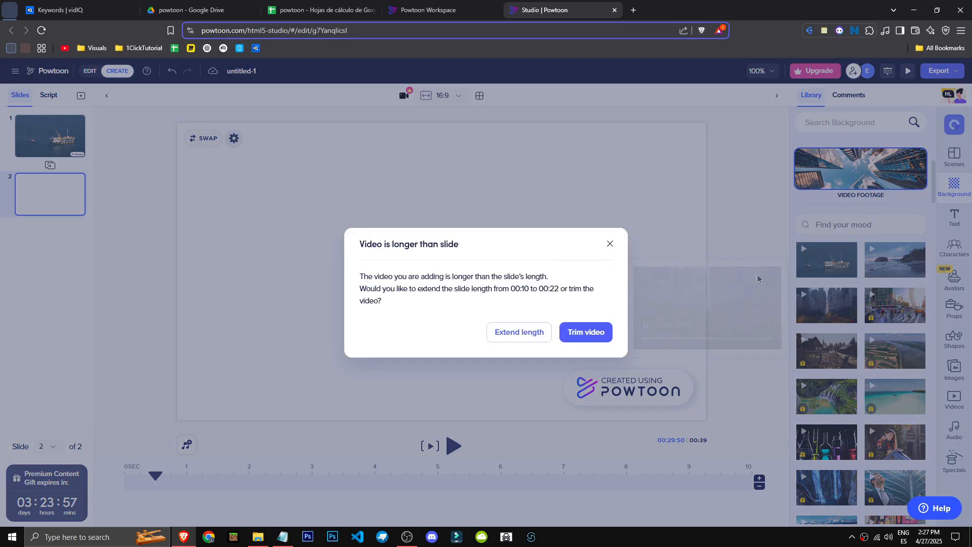
pyautogui.click(582, 335)
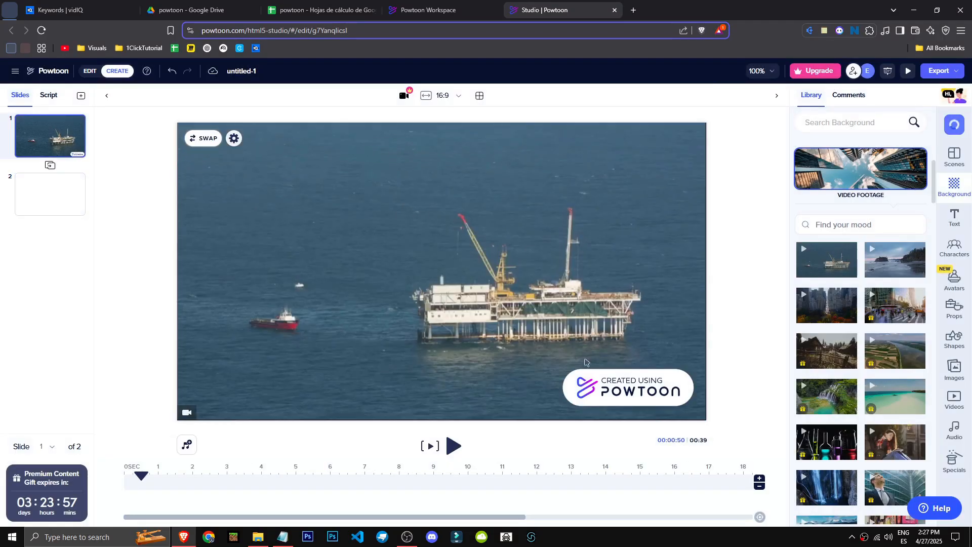
# Shorten the duration of slide 1, the oil platform slide, to 1 second
pyautogui.click(759, 487)
pyautogui.click(759, 487)
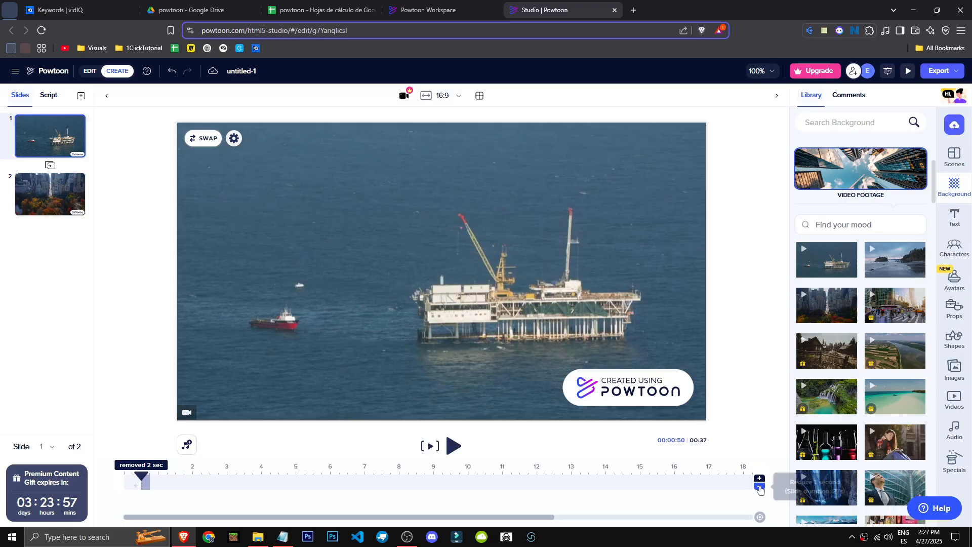
pyautogui.click(760, 487)
pyautogui.click(759, 487)
pyautogui.click(759, 487)
pyautogui.click(759, 487)
pyautogui.click(760, 487)
pyautogui.click(759, 487)
pyautogui.click(759, 487)
pyautogui.click(759, 487)
pyautogui.click(759, 487)
pyautogui.click(759, 487)
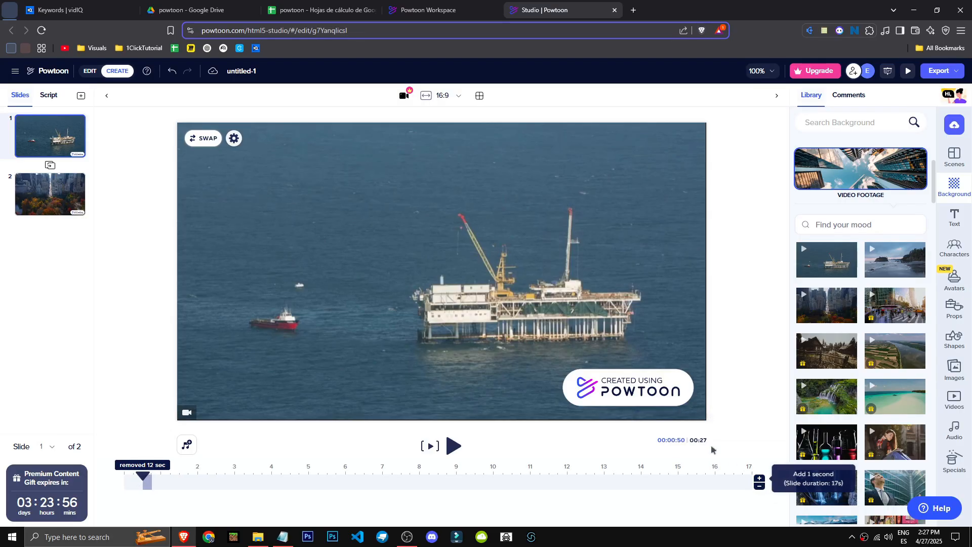
pyautogui.click(761, 487)
pyautogui.click(760, 487)
pyautogui.doubleClick(759, 487)
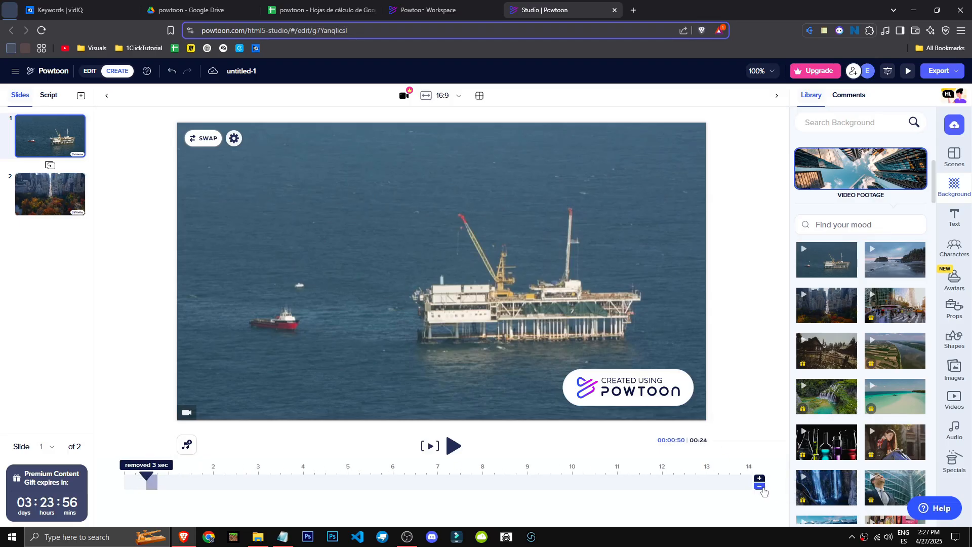
pyautogui.doubleClick(759, 487)
pyautogui.doubleClick(759, 486)
pyautogui.doubleClick(760, 487)
pyautogui.doubleClick(759, 487)
pyautogui.click(761, 487)
pyautogui.click(761, 487)
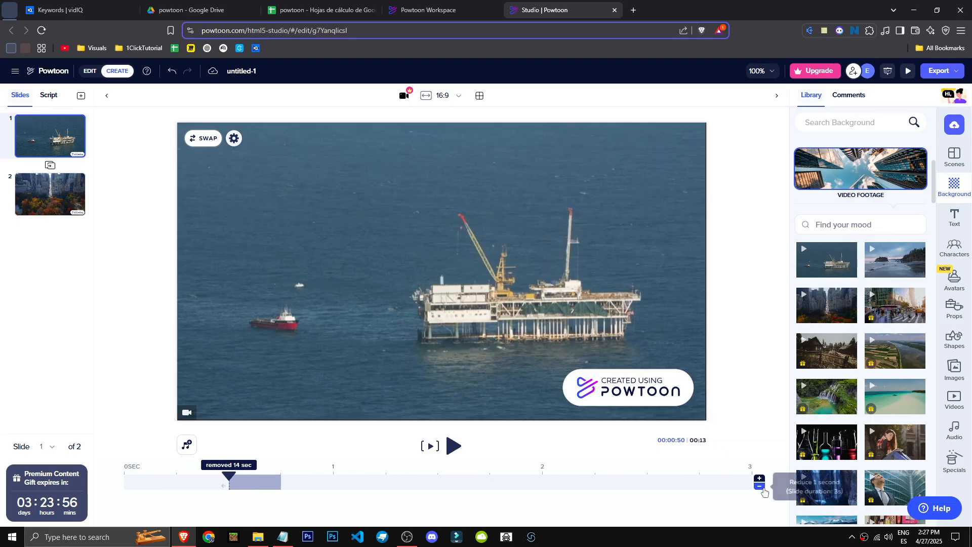
pyautogui.click(761, 487)
pyautogui.click(761, 487)
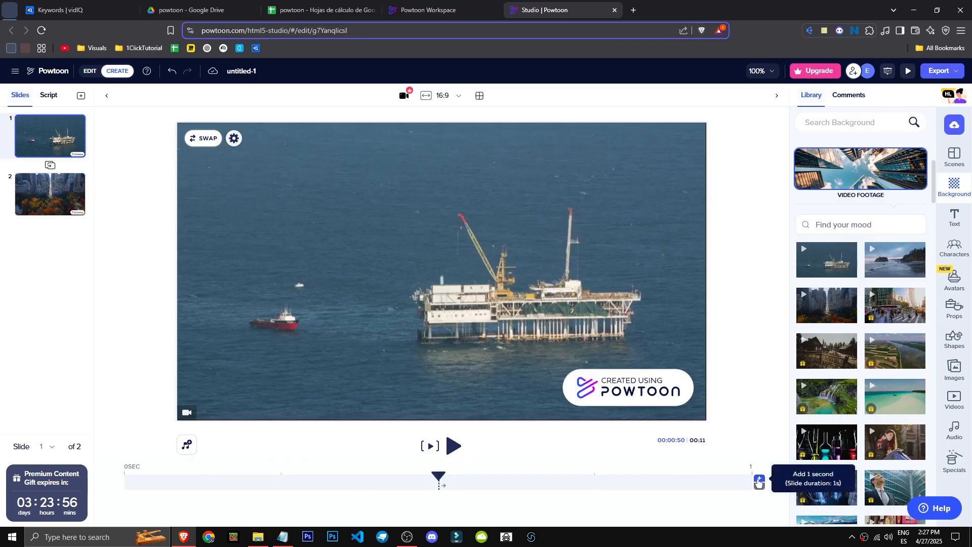
# Compare the two slides and preview the playback from slide 1 into slide 2
pyautogui.click(67, 187)
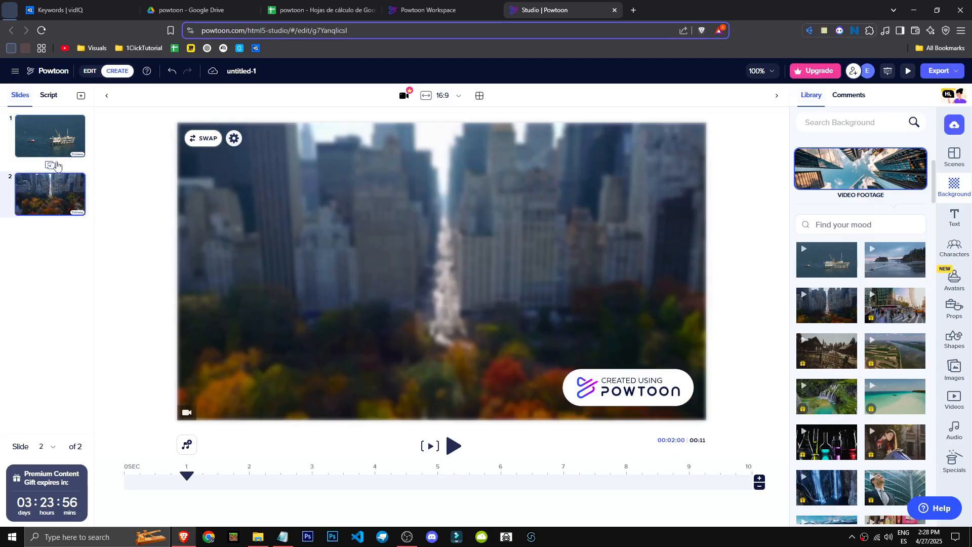
pyautogui.click(59, 122)
pyautogui.click(62, 177)
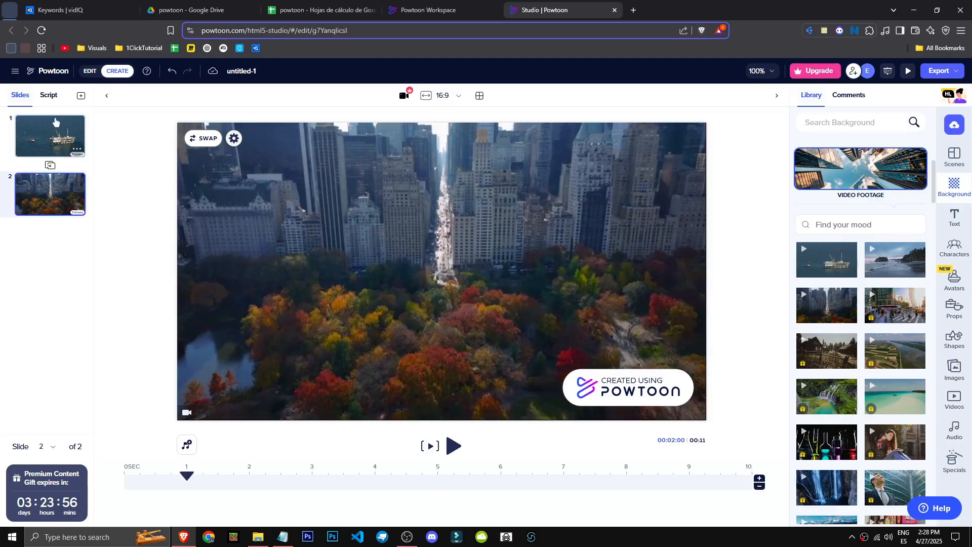
pyautogui.click(59, 126)
pyautogui.click(452, 446)
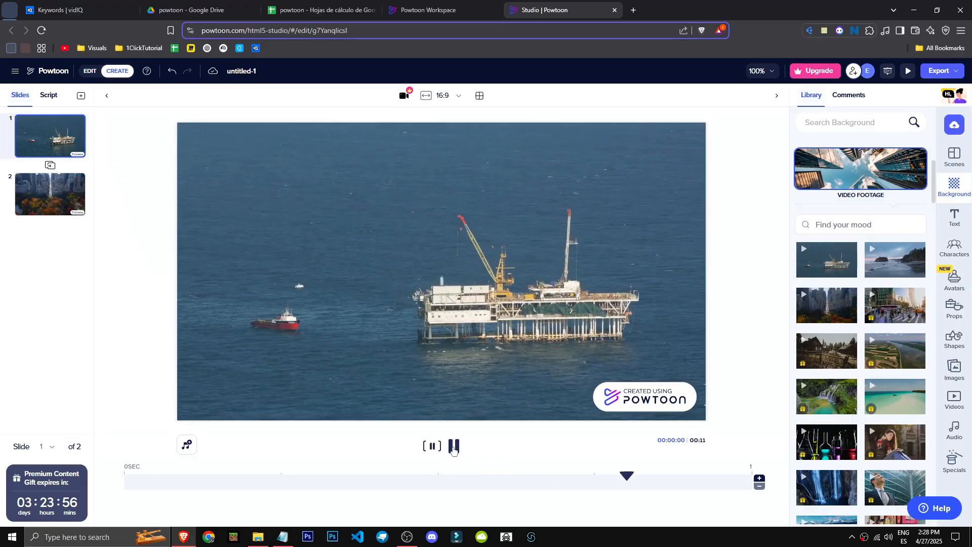
pyautogui.click(453, 447)
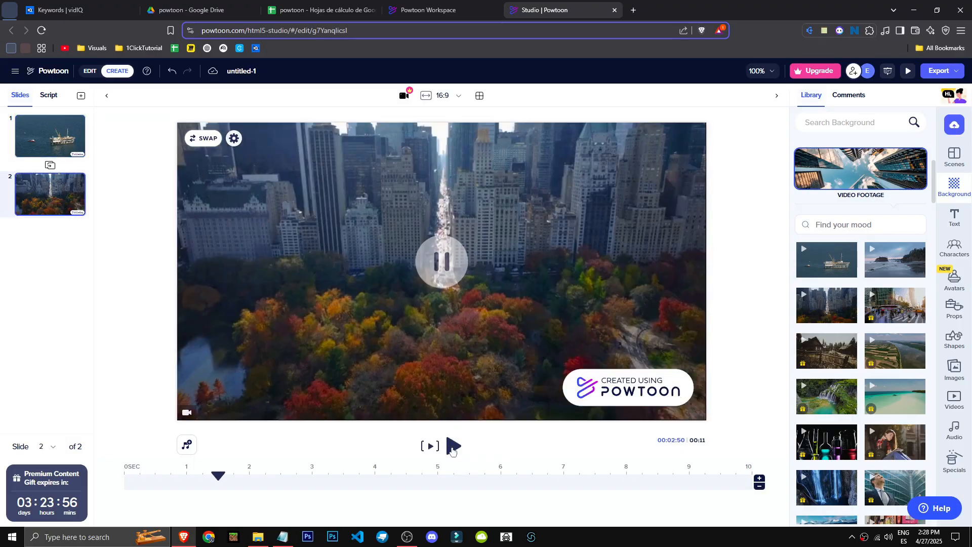
# Extend the duration of slide 1 to 10 seconds
pyautogui.click(74, 136)
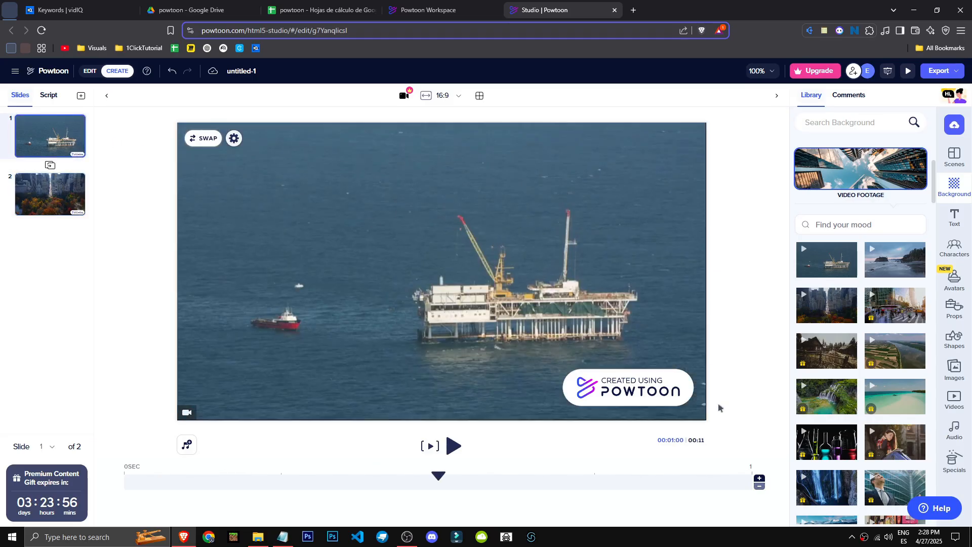
pyautogui.click(759, 479)
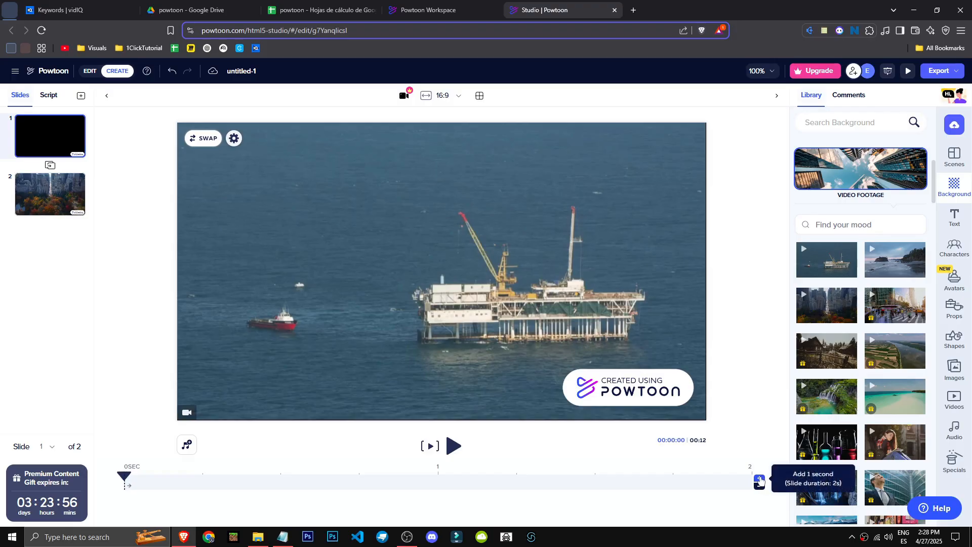
pyautogui.click(760, 480)
pyautogui.click(759, 480)
pyautogui.click(759, 480)
pyautogui.click(759, 479)
pyautogui.click(760, 480)
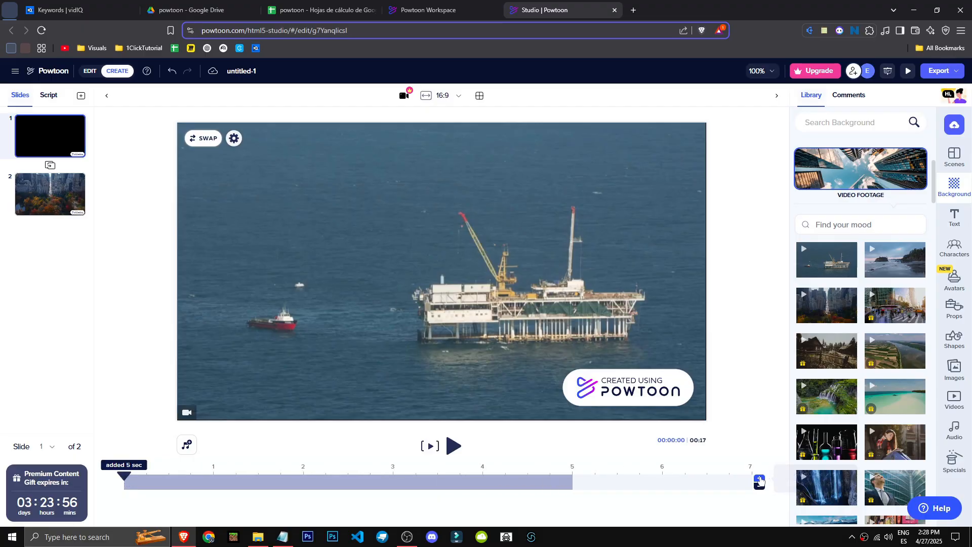
pyautogui.click(759, 479)
pyautogui.click(759, 479)
pyautogui.click(759, 479)
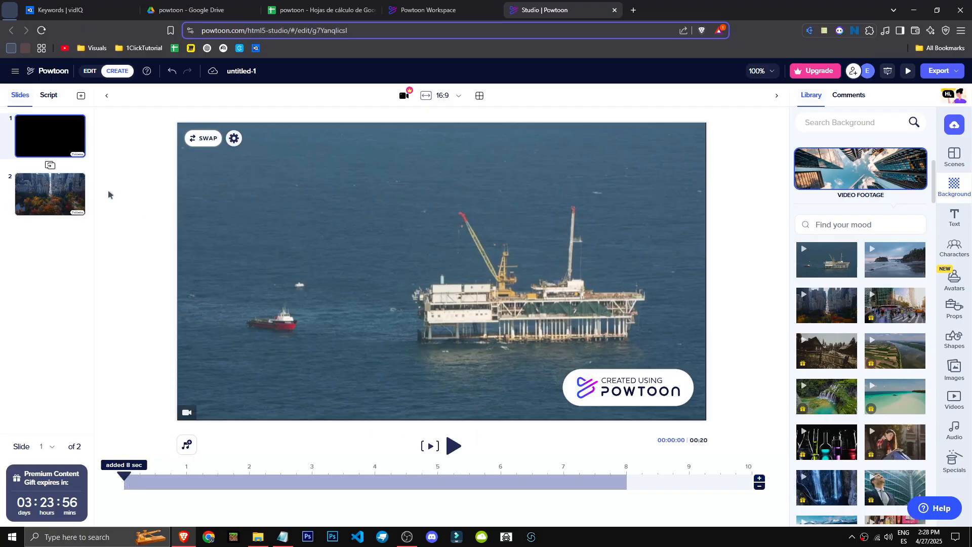
# Add the multicoloured "HELLO, I'M A STACKED TITLE" designed title over the lower-left area of slide 2
pyautogui.click(65, 206)
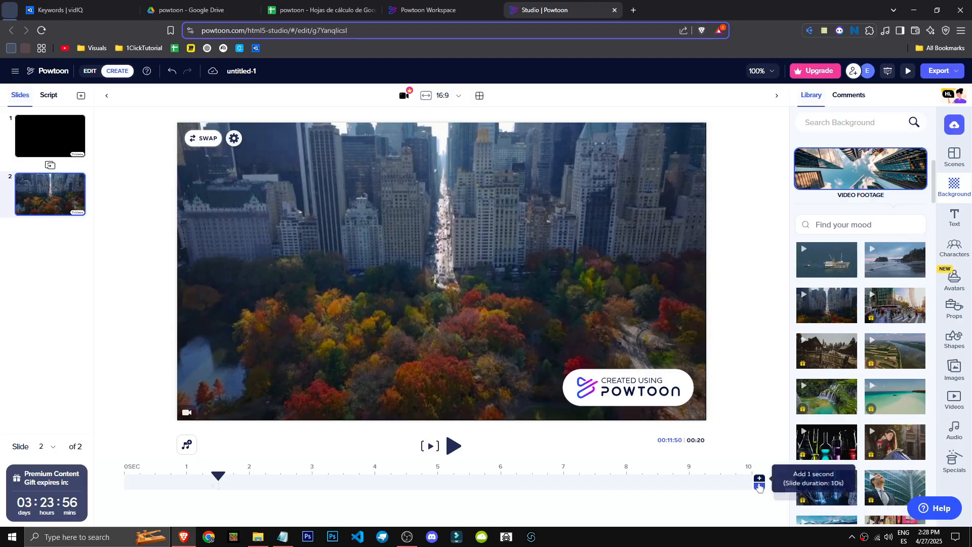
pyautogui.click(961, 222)
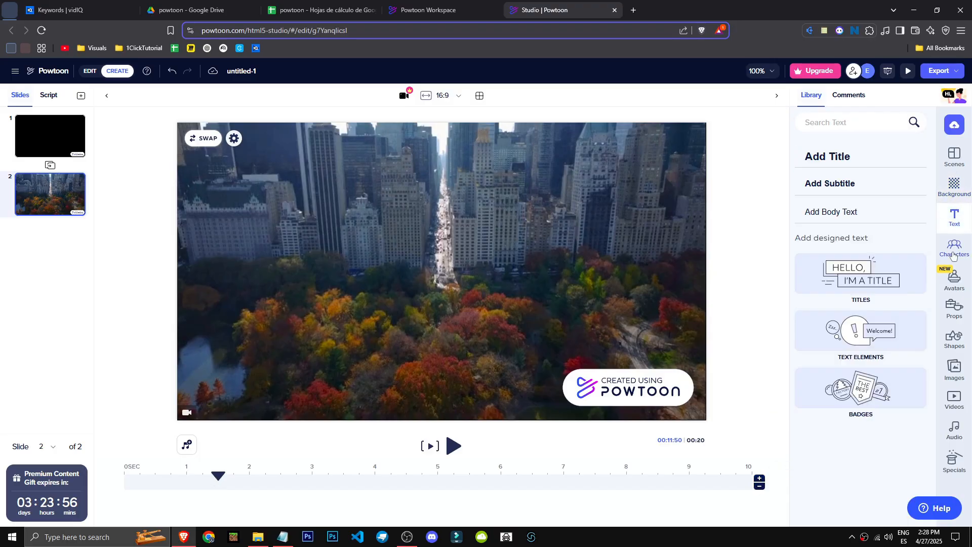
pyautogui.click(826, 283)
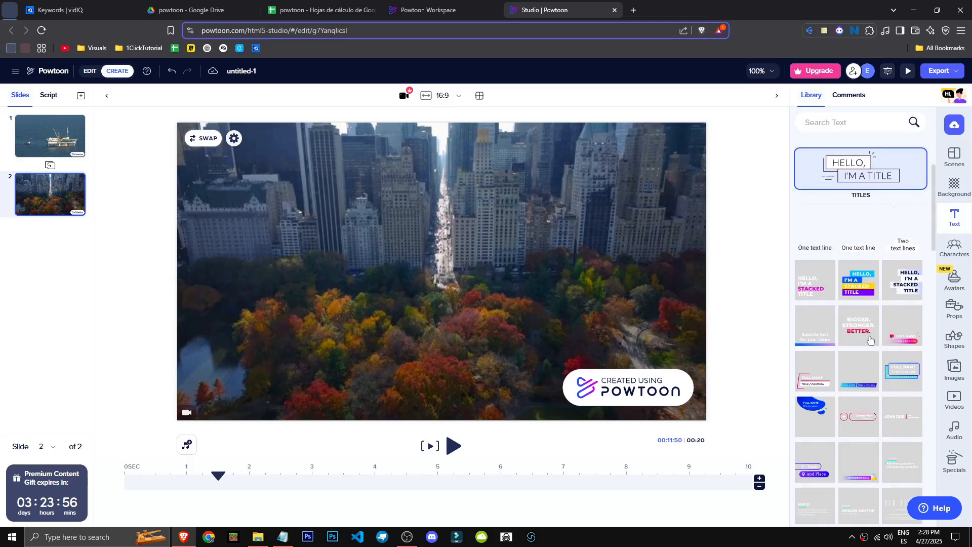
pyautogui.scroll(-1, 870, 339)
pyautogui.moveTo(868, 238); pyautogui.dragTo(317, 355)
# Preview the stacked title's animation on slide 2, and open the Characters library
pyautogui.click(454, 447)
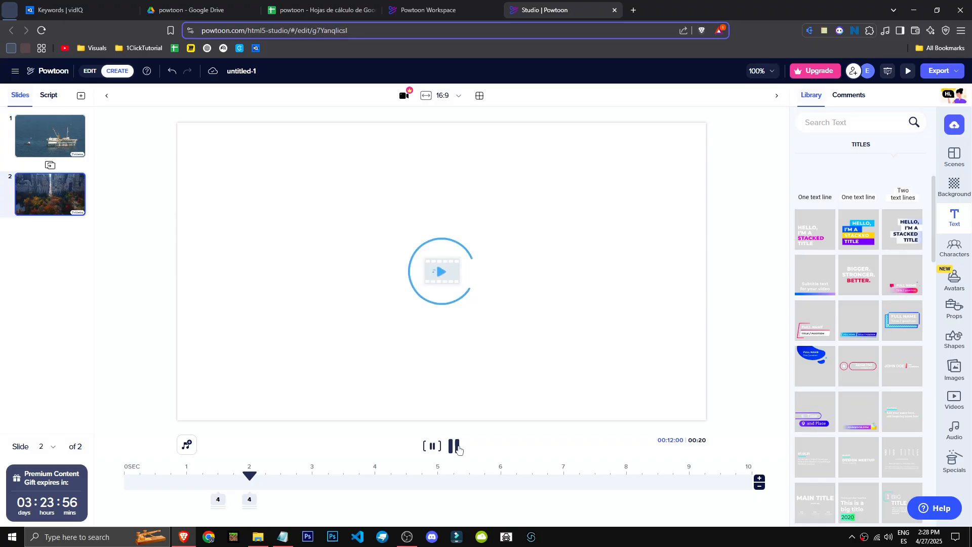
pyautogui.click(457, 447)
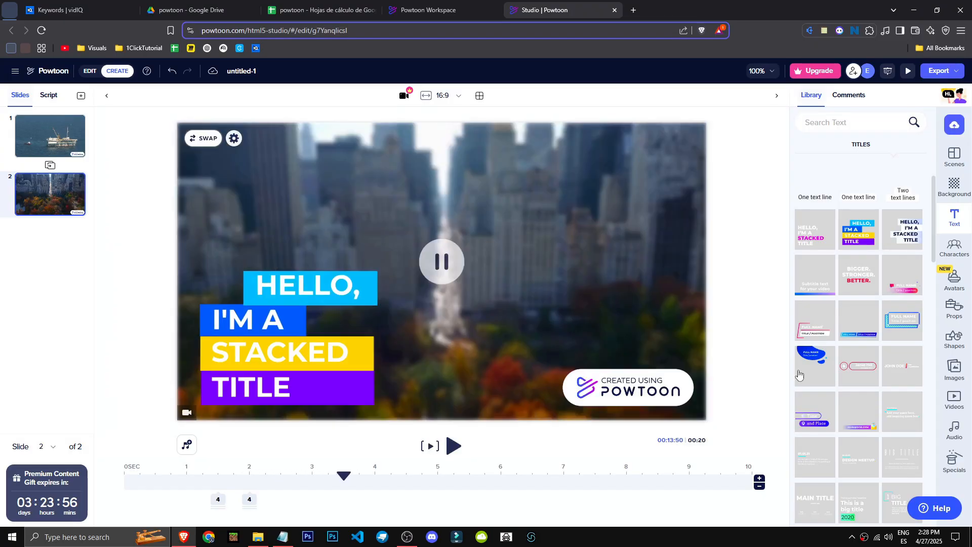
pyautogui.click(954, 248)
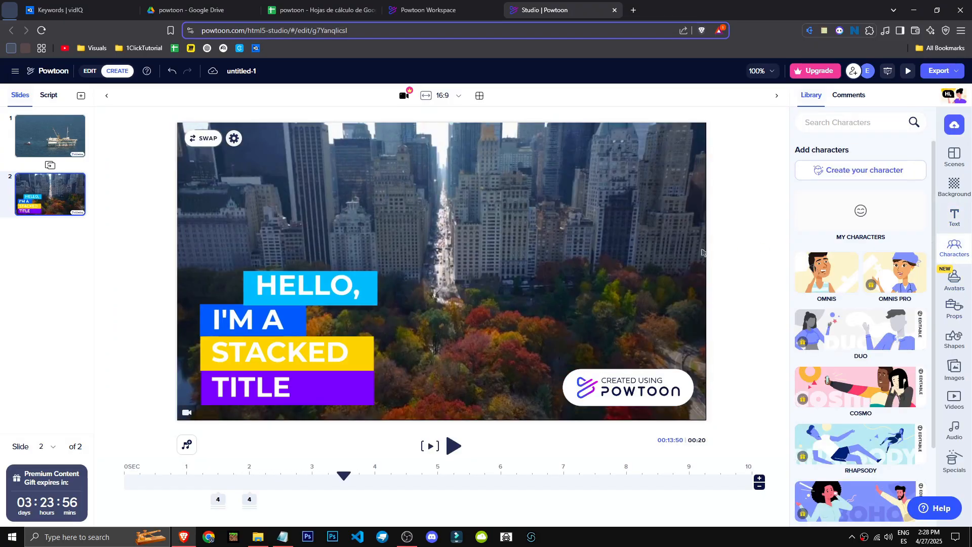